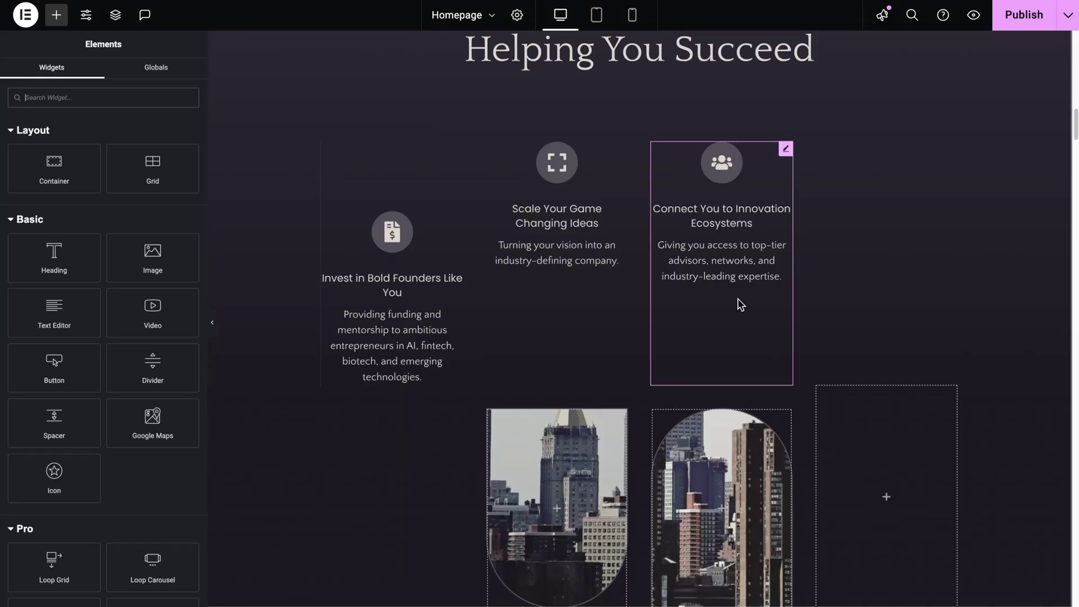
Step: Duplicate the Connect You to Innovation Ecosystems icon box into the empty column
right_click(737, 299)
left_click(765, 332)
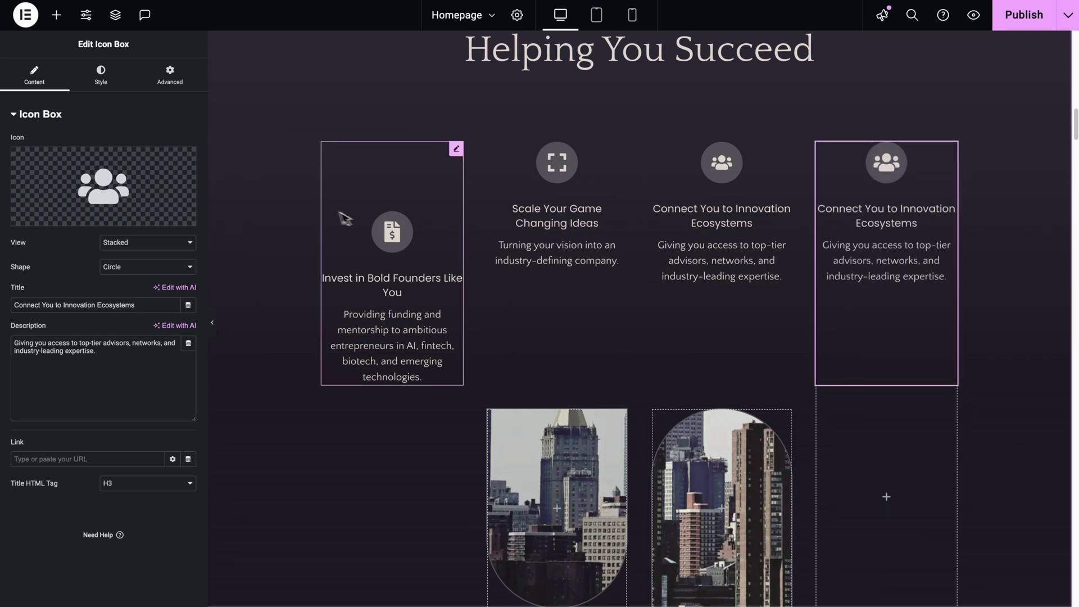
left_click(170, 79)
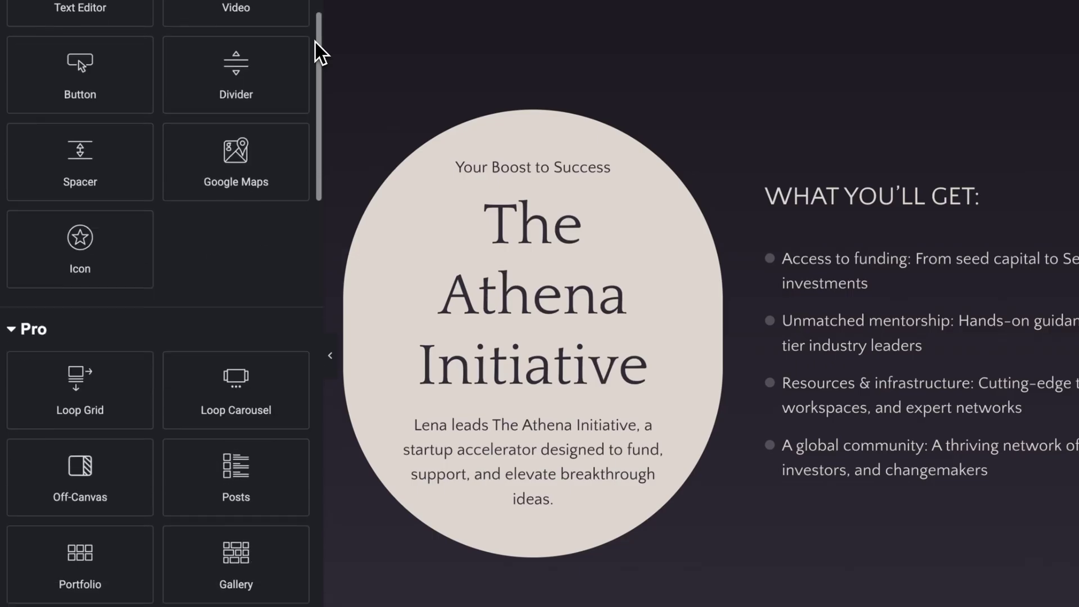
scroll(316, 42, "down", 5)
scroll(315, 42, "down", 12)
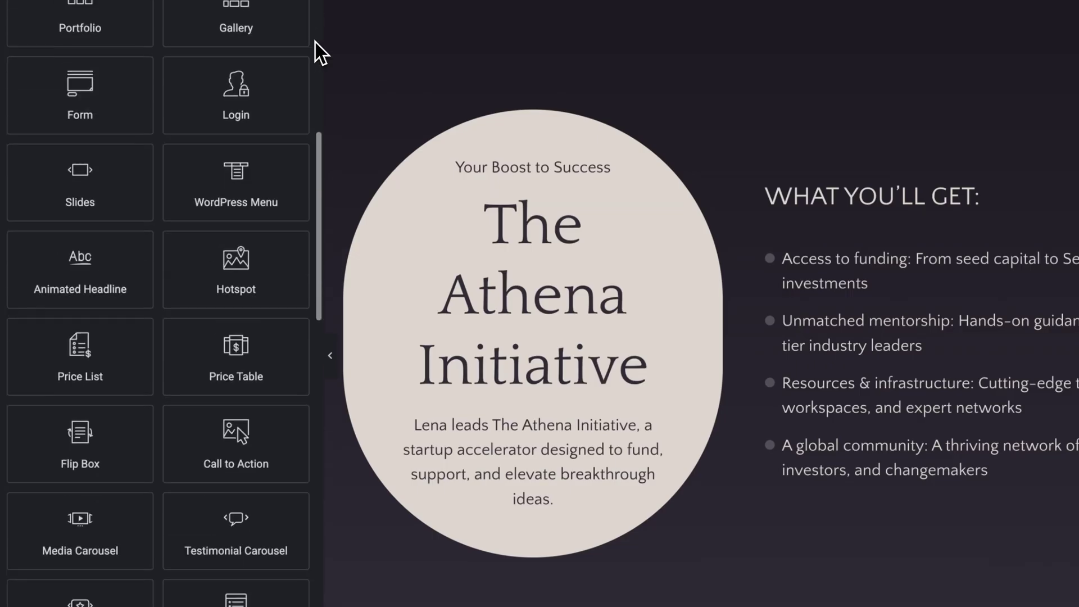
scroll(315, 42, "down", 4)
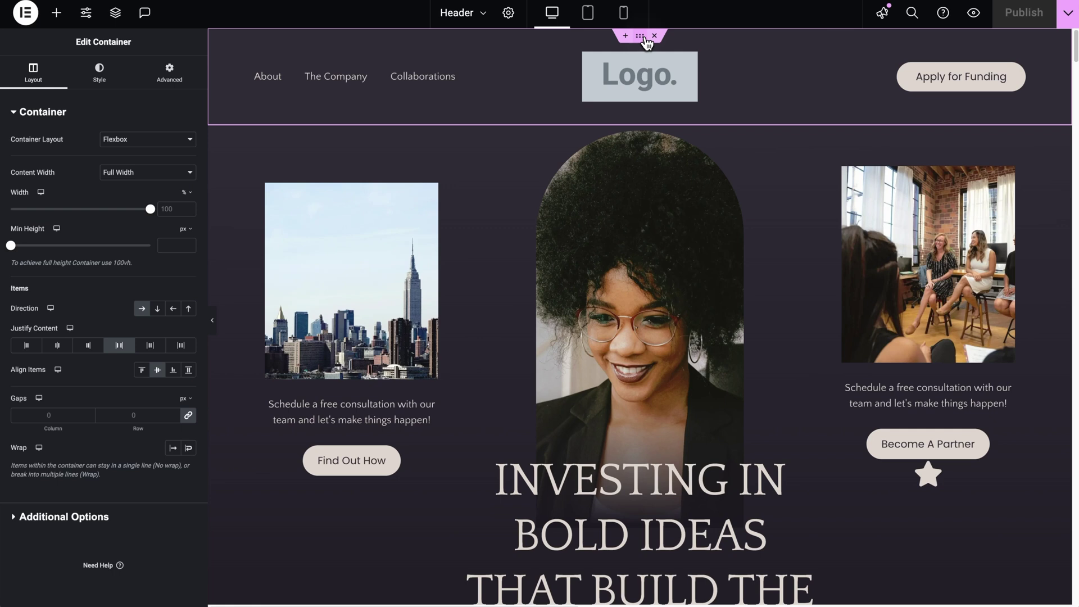
Step: Make the header container sticky to the Top through its Motion Effects settings
left_click(178, 79)
left_click(114, 125)
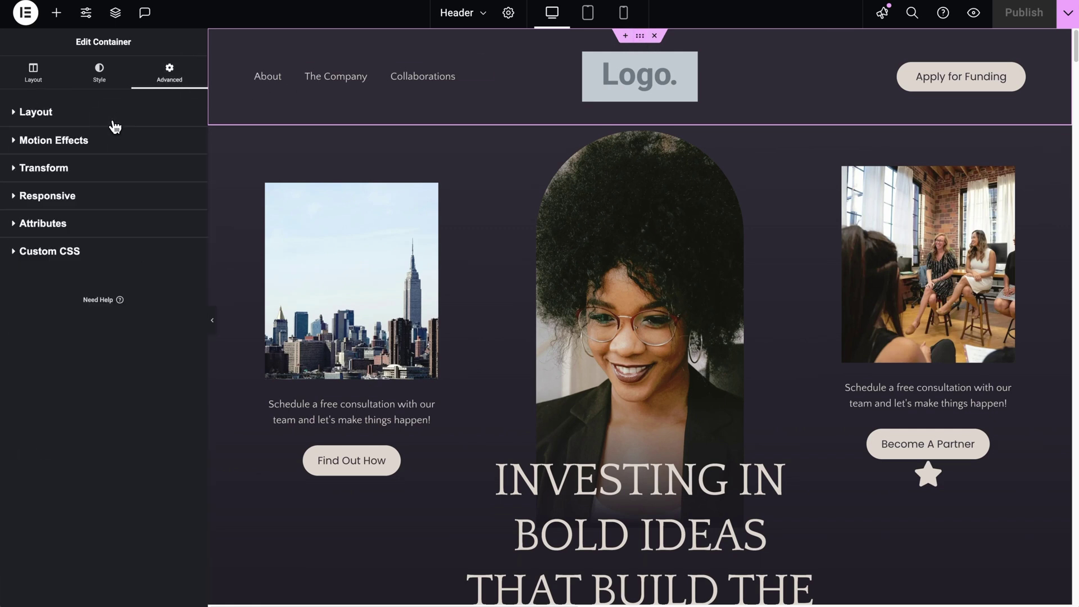
left_click(112, 144)
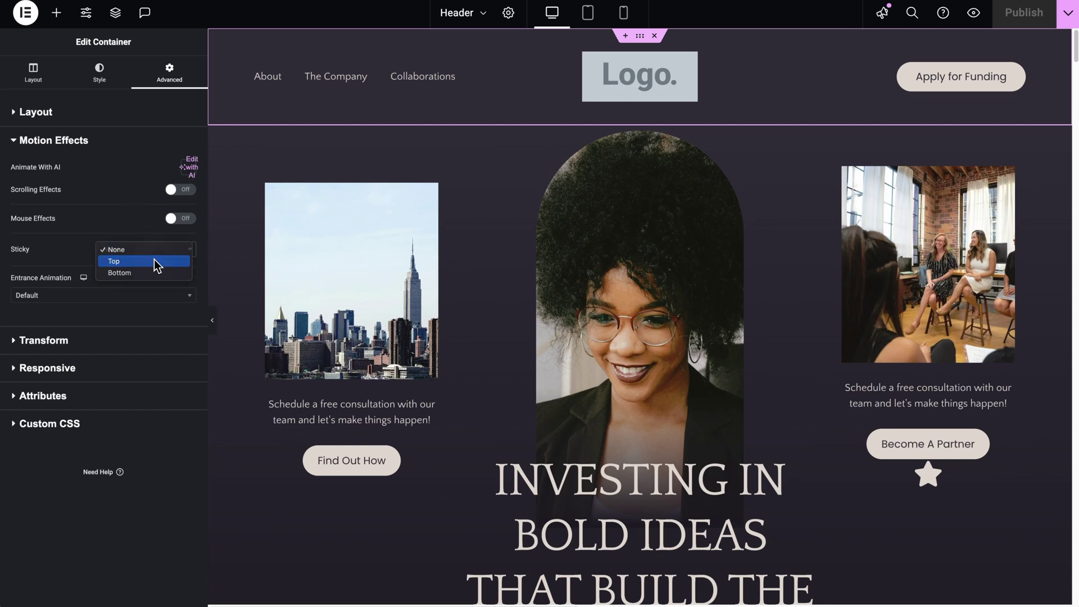
left_click(154, 258)
scroll(154, 259, "down", 1)
scroll(154, 259, "down", 1)
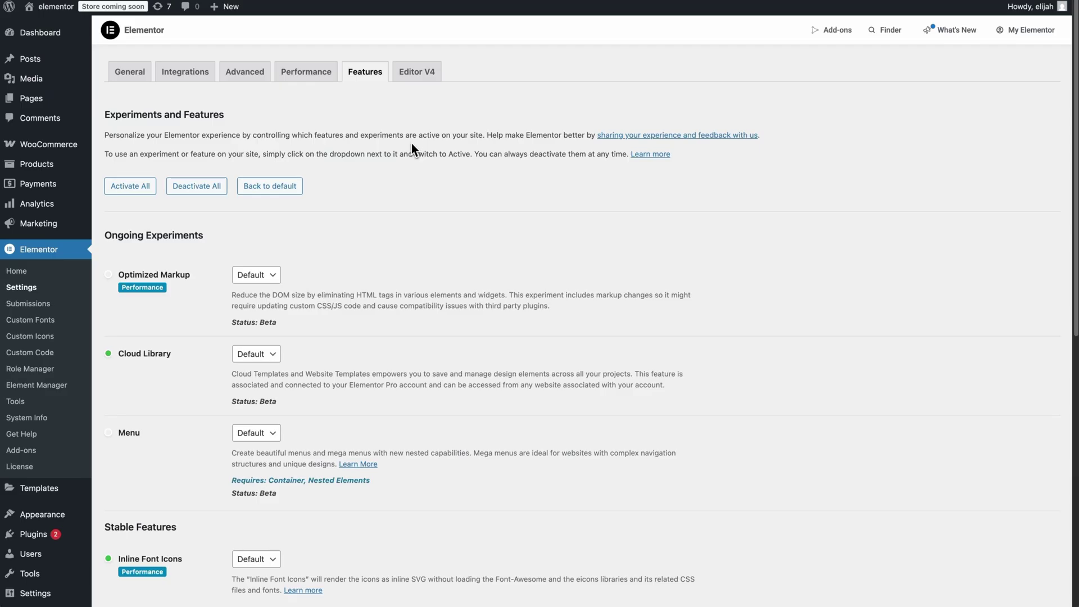
scroll(413, 143, "down", 5)
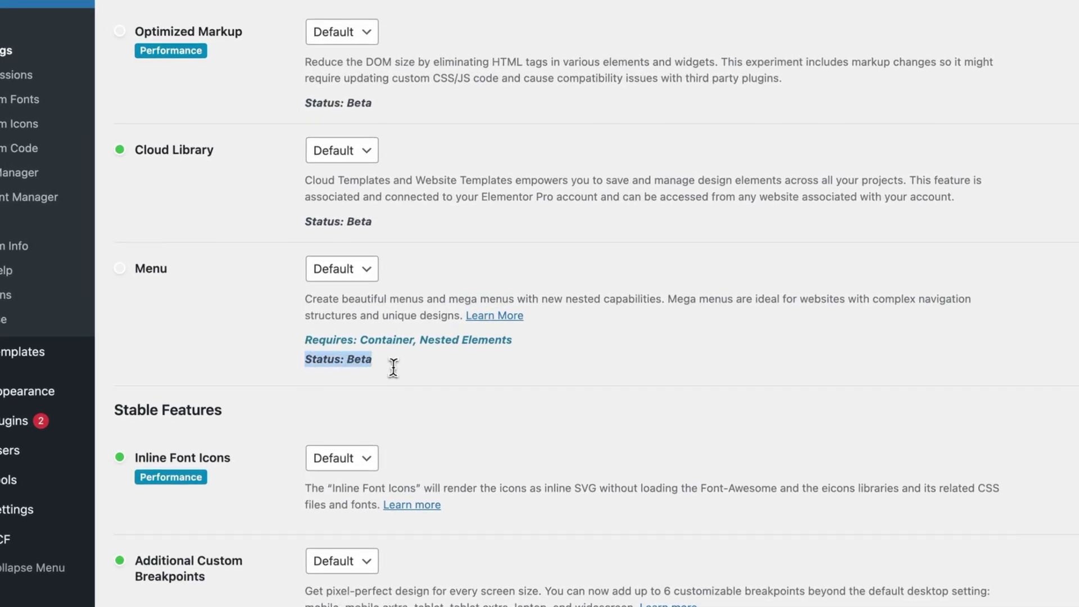
Step: Set the Menu experiment to Active, then search the editor's widgets for 'menu'
left_click(391, 366)
left_click(359, 271)
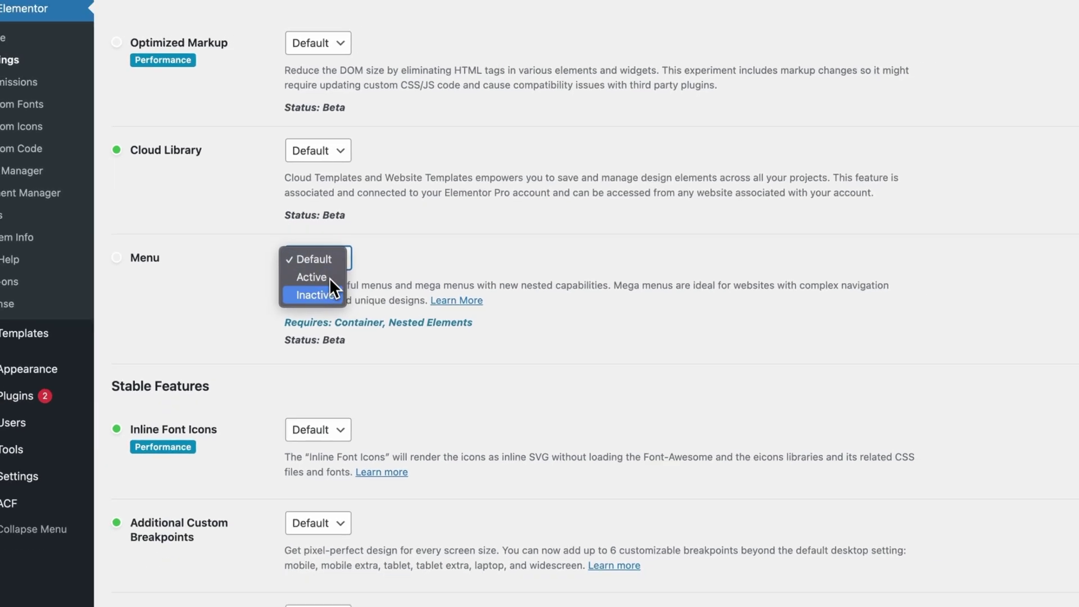
left_click(323, 277)
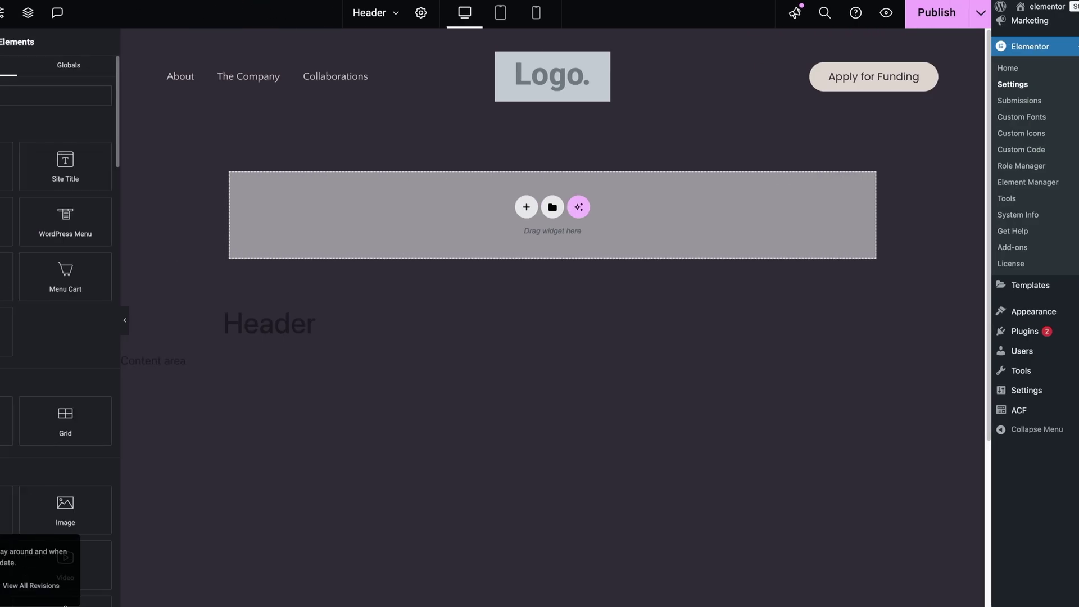
left_click(1, 96)
type("menu")
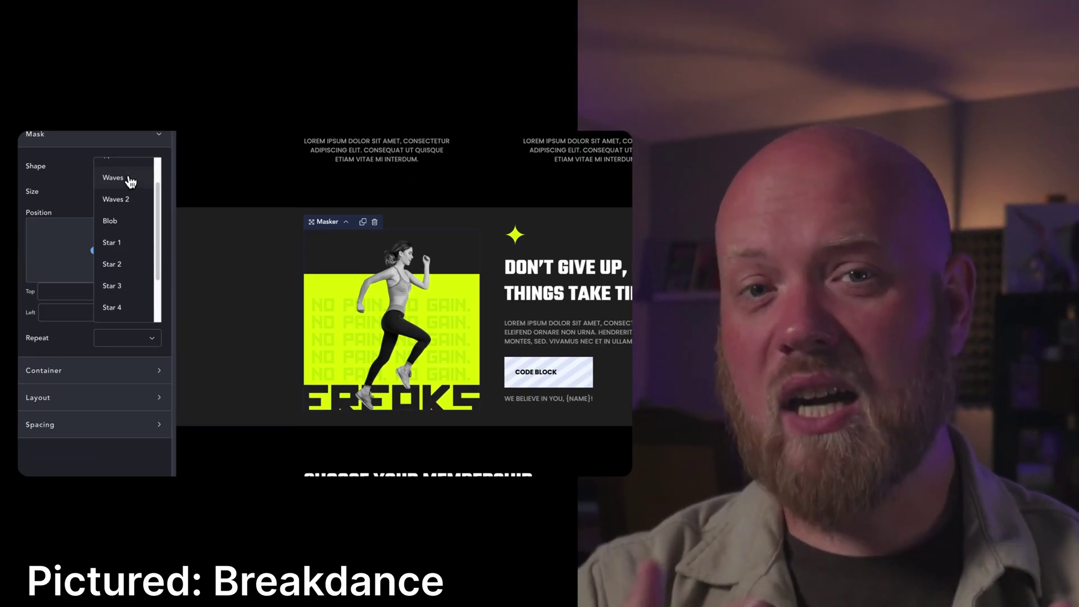
Step: Apply a Waves-shaped mask to the runner image in the Masker element
left_click(112, 178)
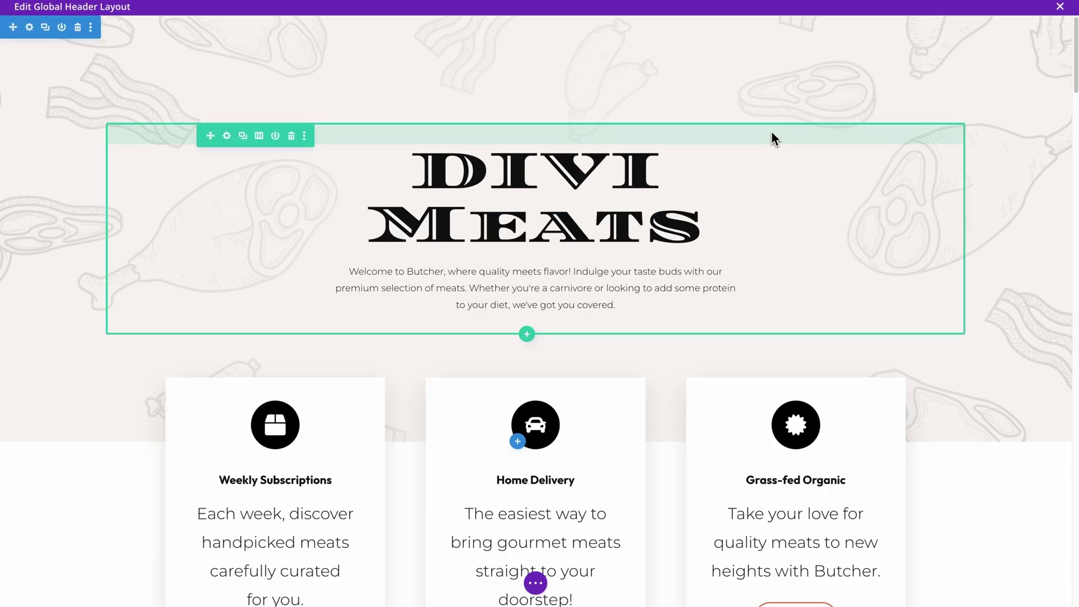
Step: Switch to Wireframe view, add a Menu module below the Divi Meats welcome text, and expand its Logo options
scroll(772, 138, "down", 3)
scroll(772, 137, "down", 3)
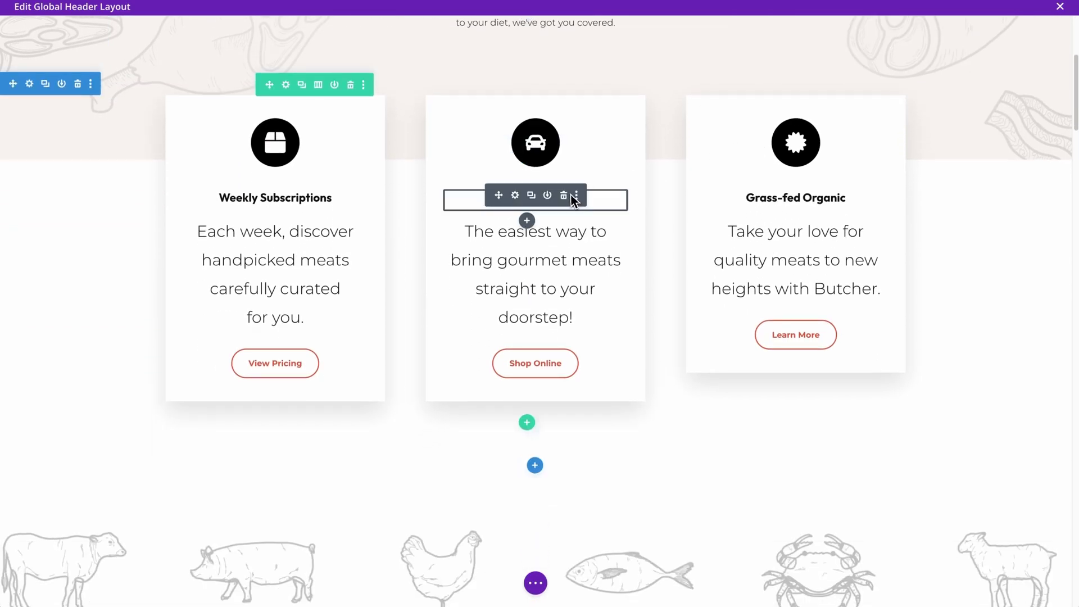
left_click(537, 584)
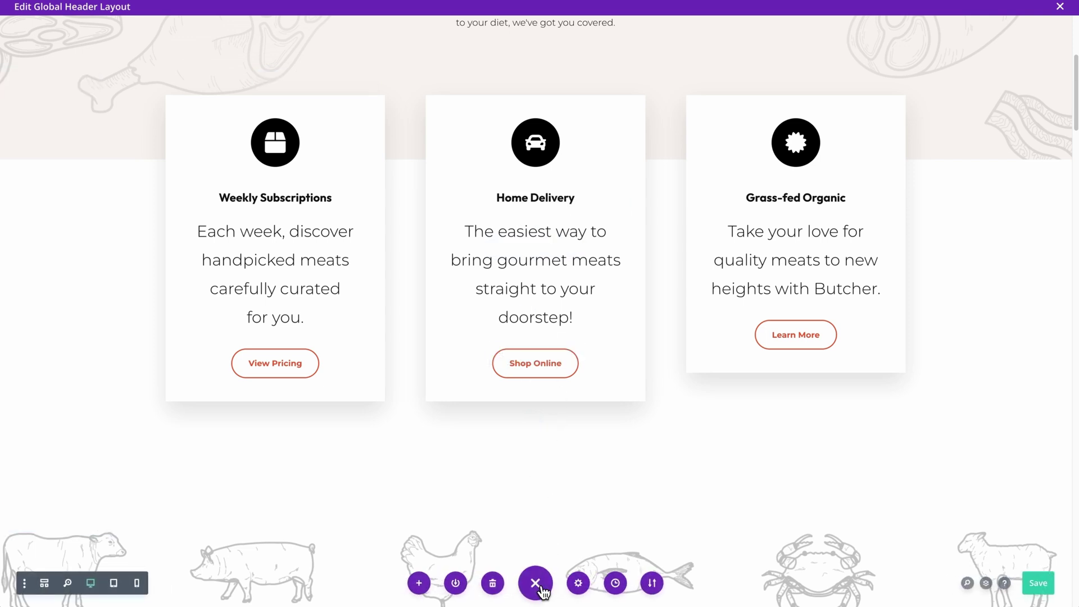
left_click(45, 584)
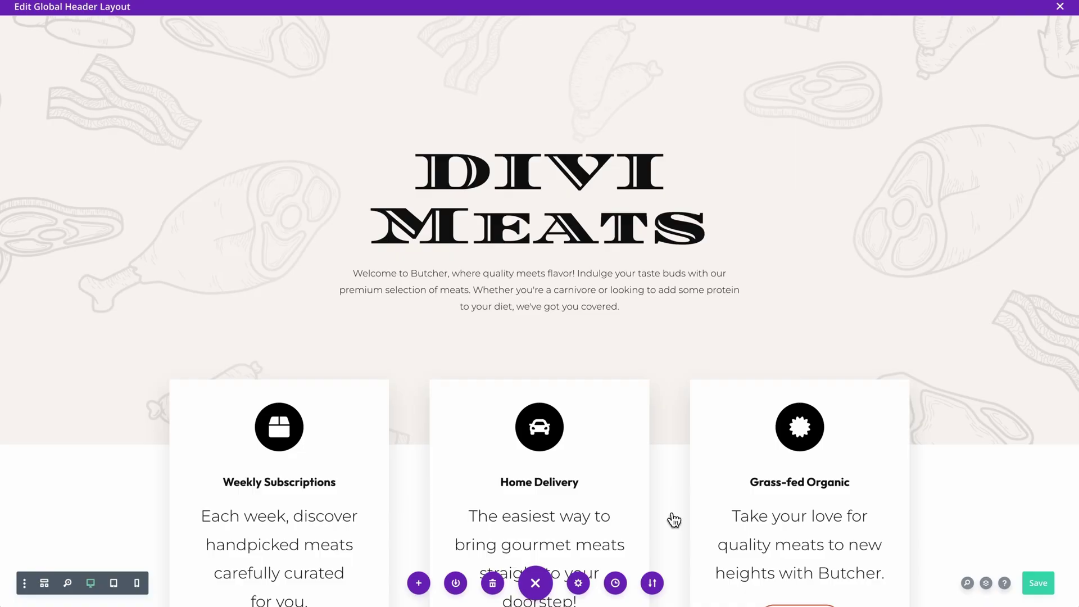
scroll(677, 516, "down", 10)
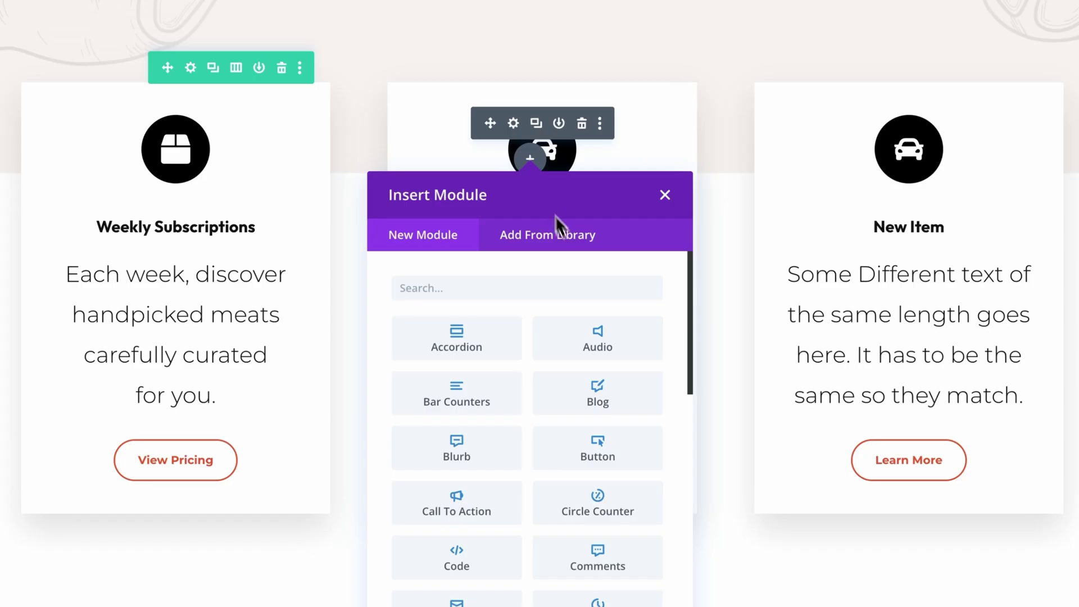
scroll(616, 338, "down", 5)
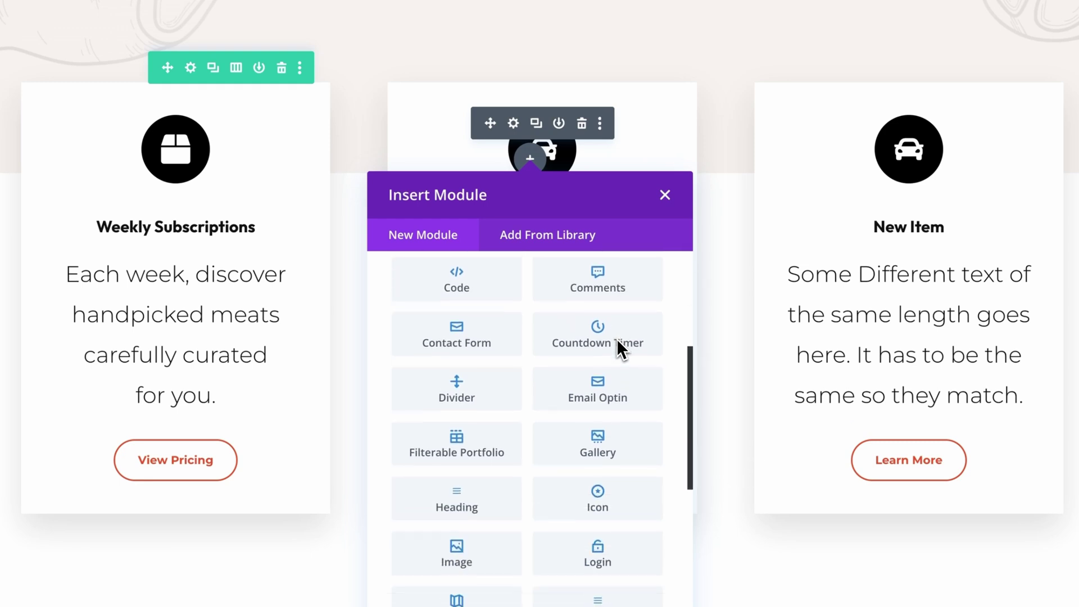
scroll(689, 446, "down", 7)
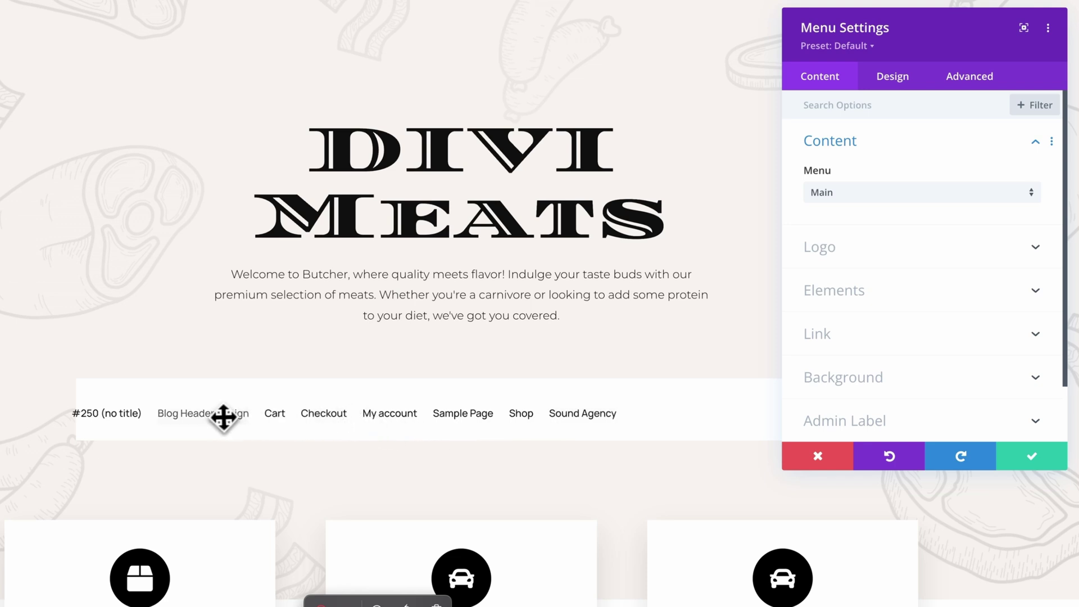
left_click(946, 250)
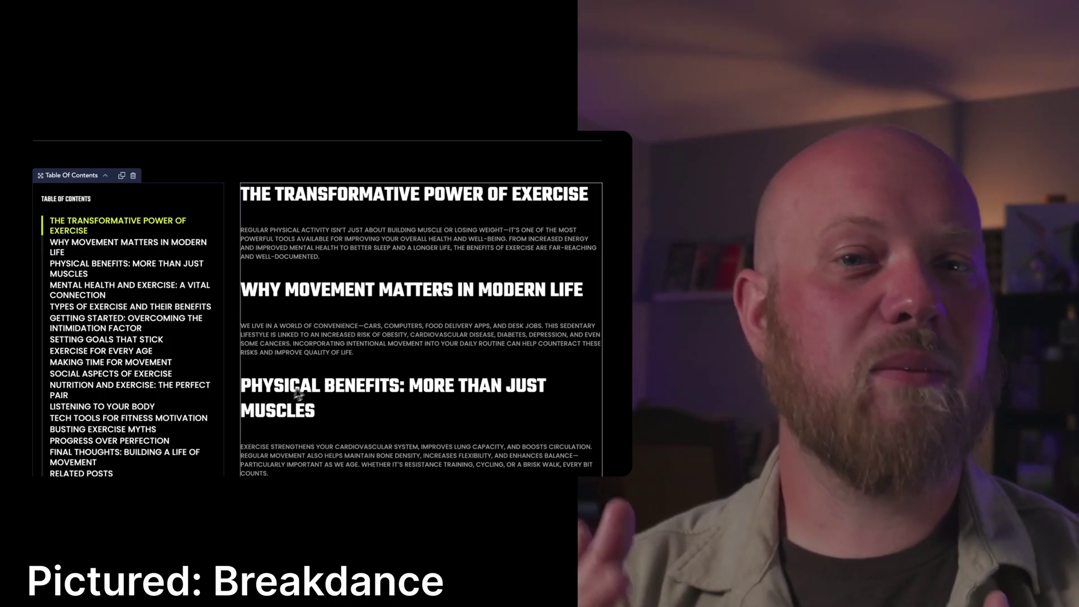
Step: Scroll the article to show table-of-contents tracking, then turn on Loop Animation for the Lottie graphic
scroll(315, 376, "down", 3)
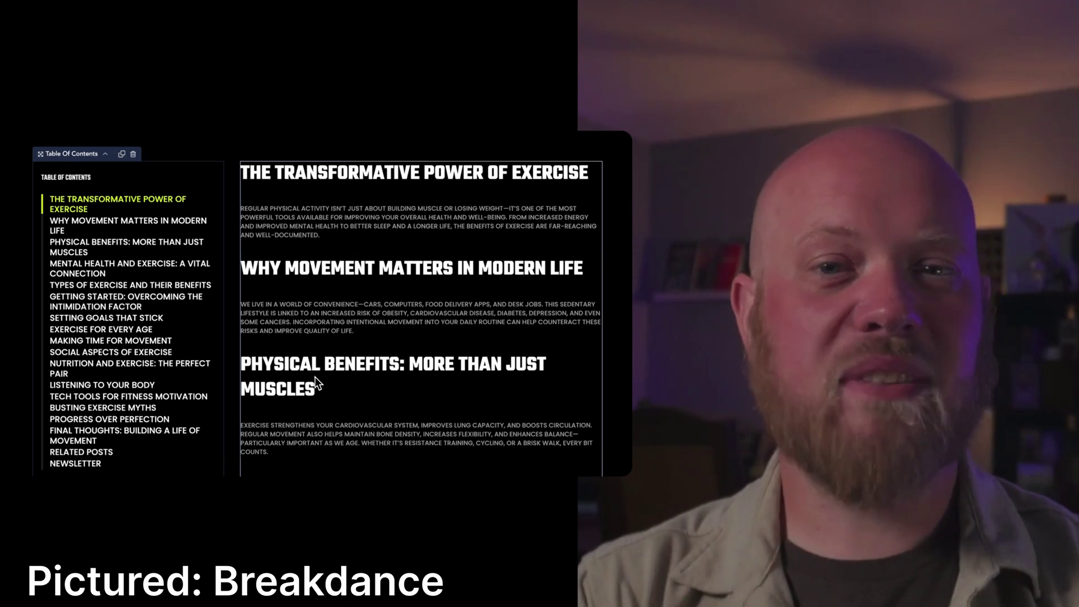
scroll(314, 376, "down", 6)
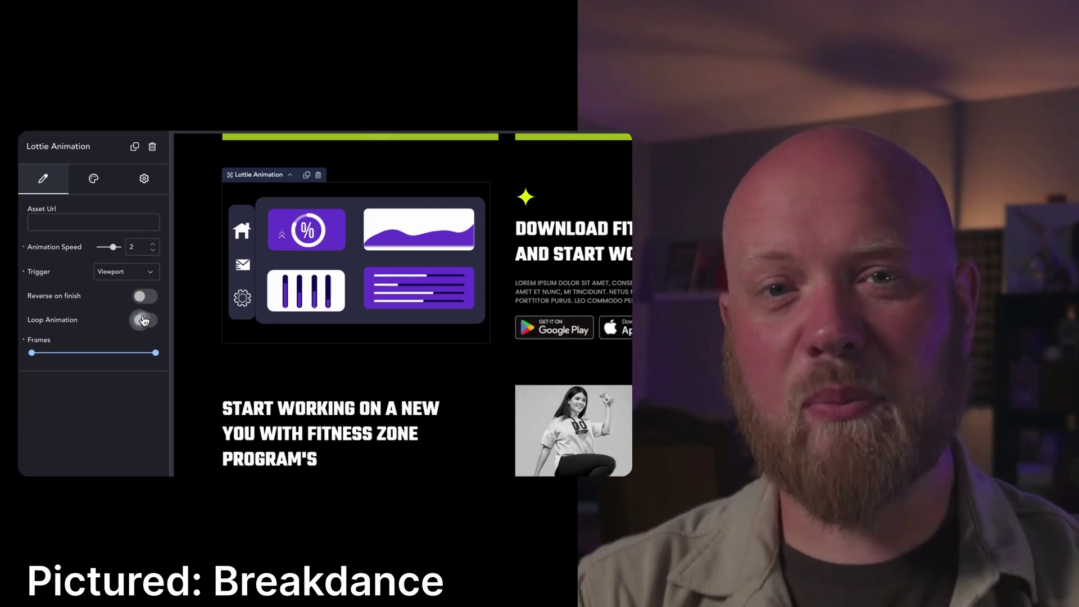
left_click(145, 321)
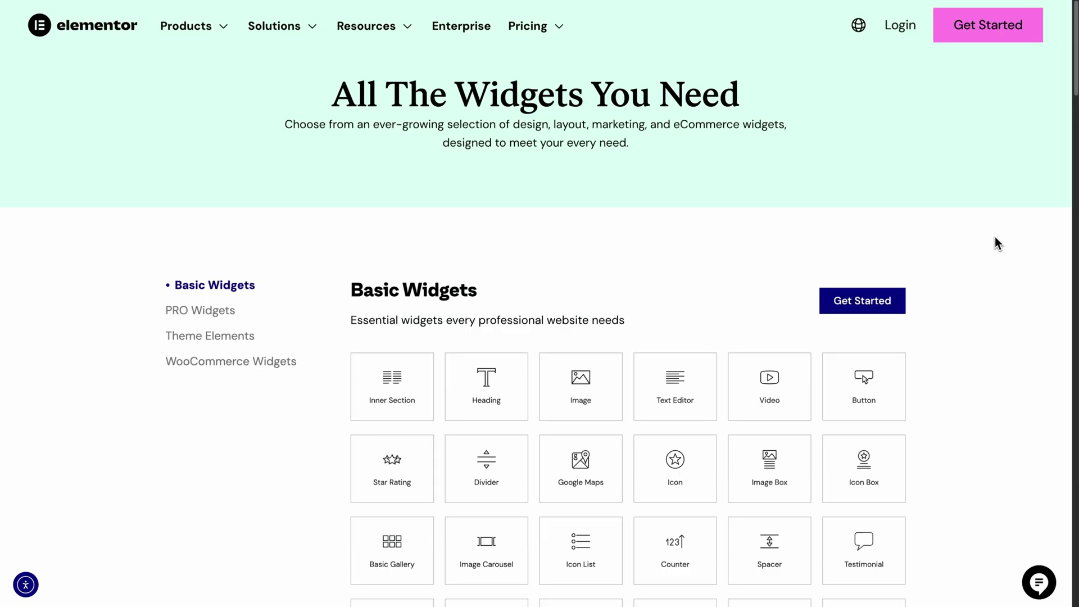
scroll(995, 238, "down", 5)
scroll(994, 238, "down", 10)
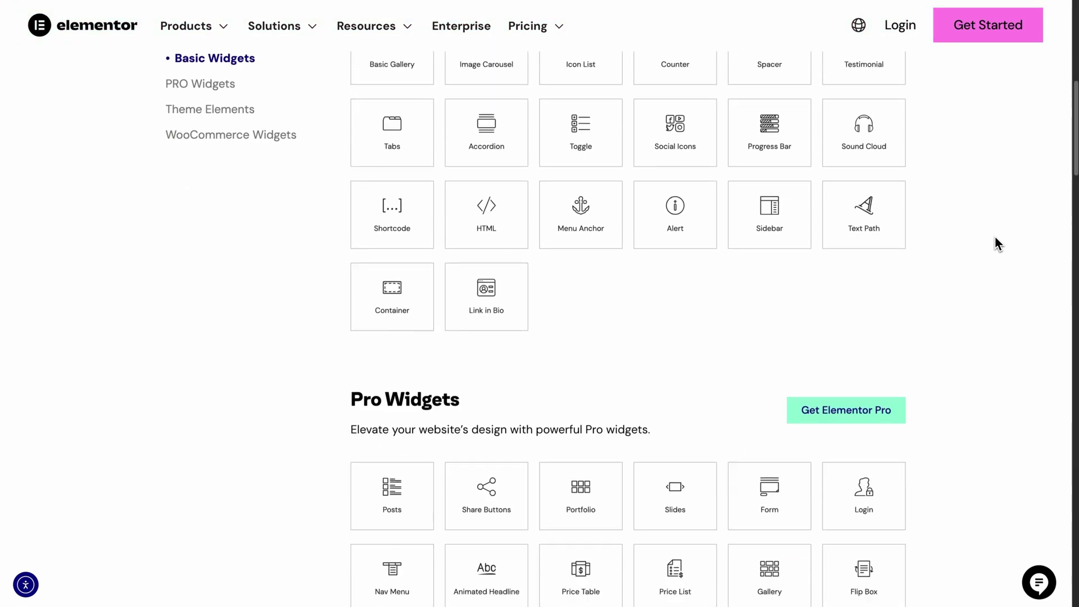
scroll(995, 238, "down", 10)
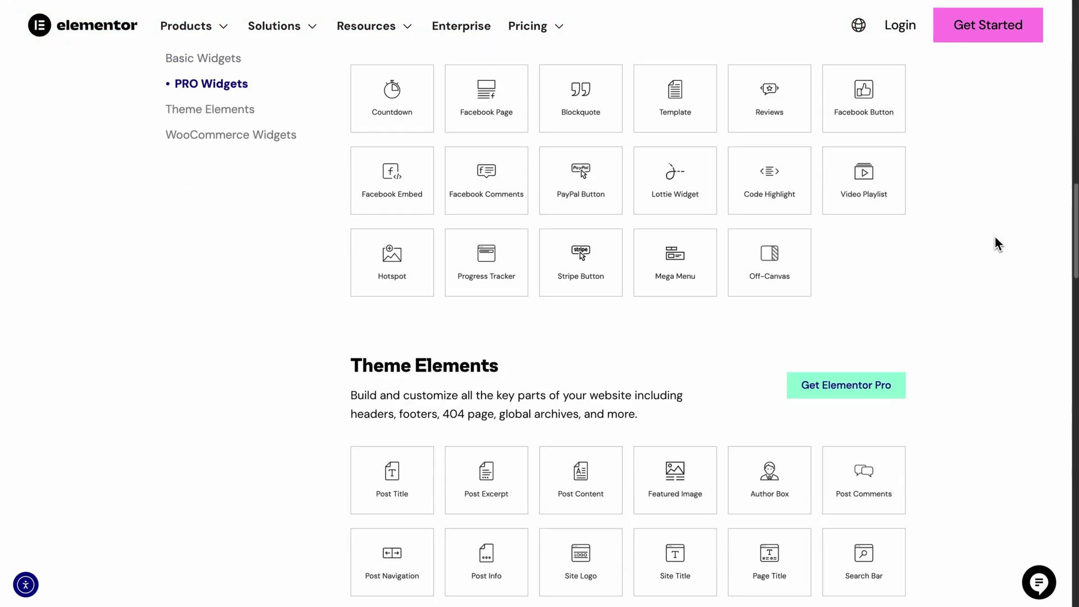
scroll(995, 236, "down", 10)
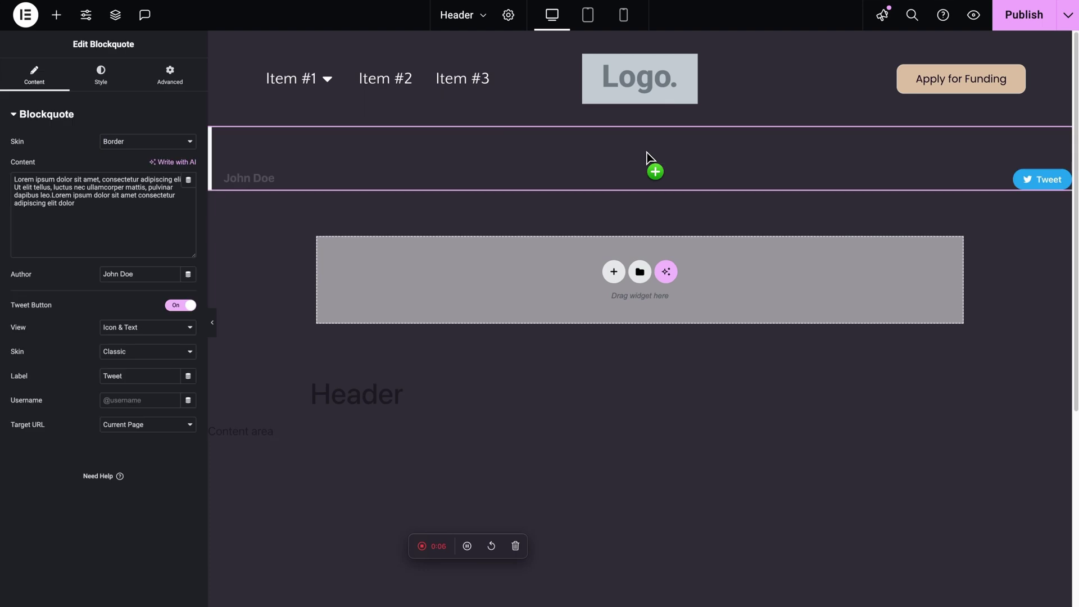
Step: Overwrite the blockquote's sample text, then drop an Icon Box into the empty column and delete it
key("ctrl+a")
type("Wher")
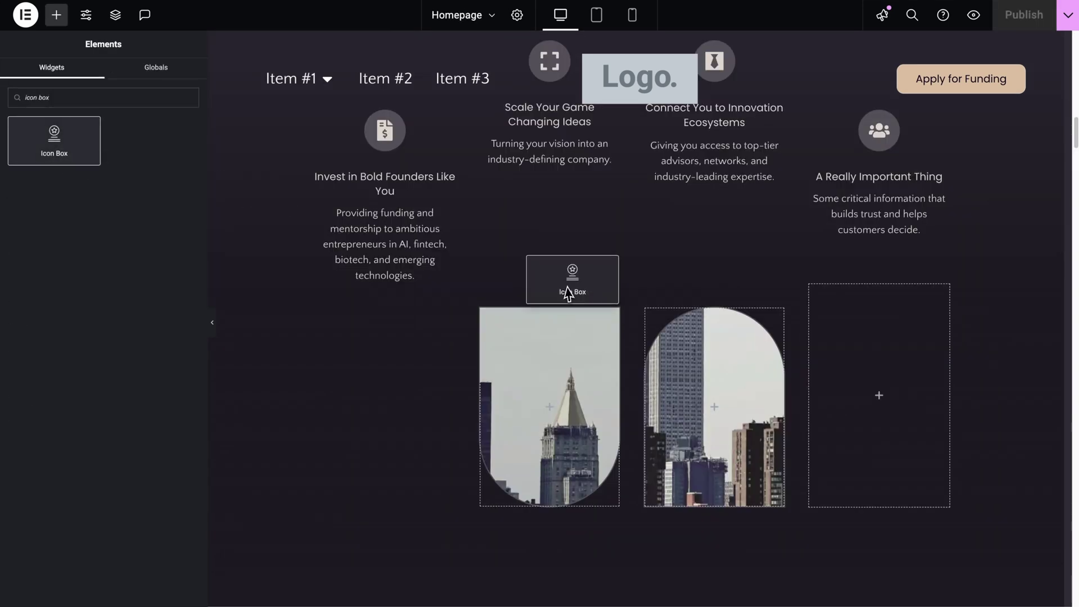
left_click_drag(864, 381, 862, 385)
scroll(861, 386, "down", 2)
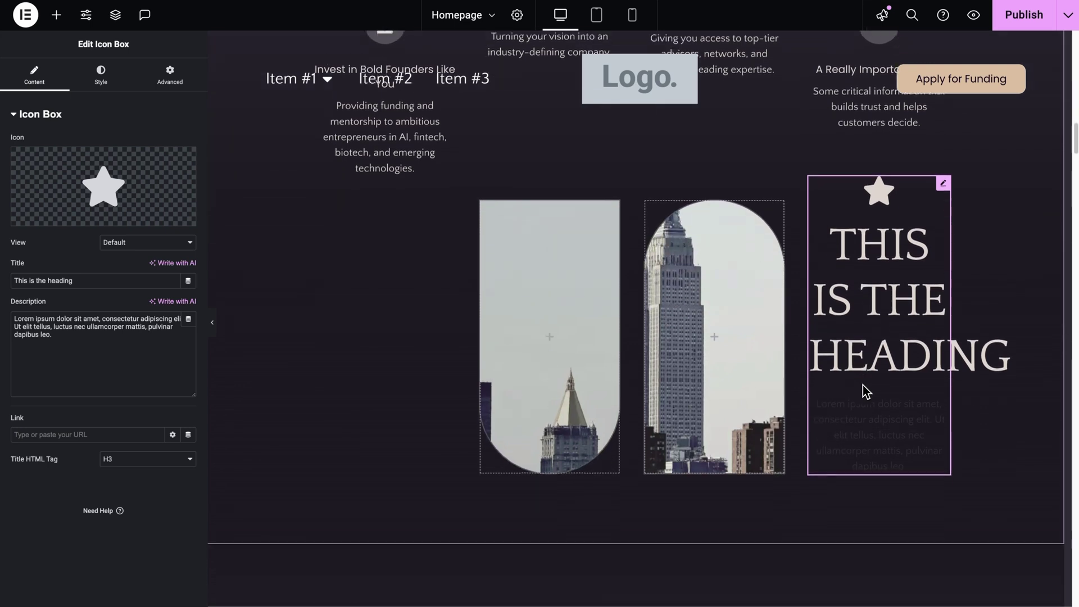
right_click(868, 316)
left_click(892, 572)
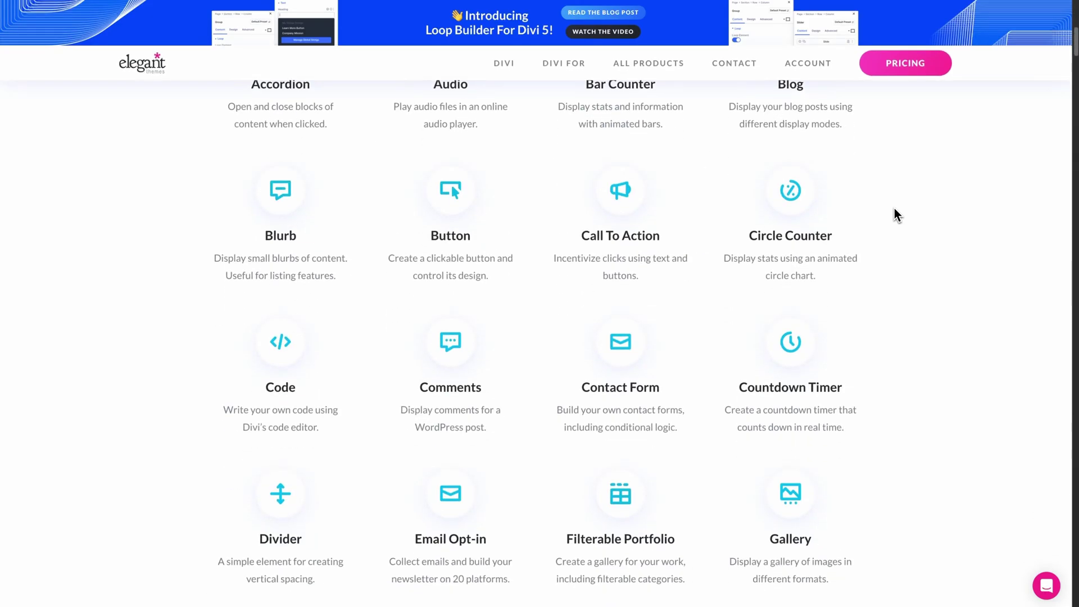
scroll(894, 209, "down", 15)
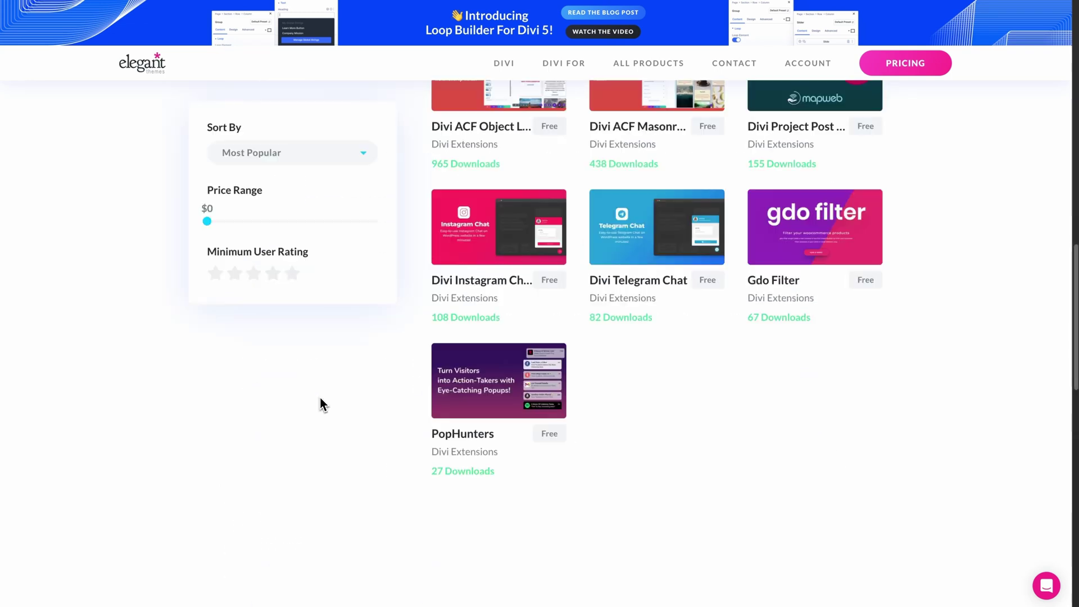
Step: Browse the Divi Extensions marketplace and limit the Price Range slider to a $300 maximum
scroll(319, 396, "up", 10)
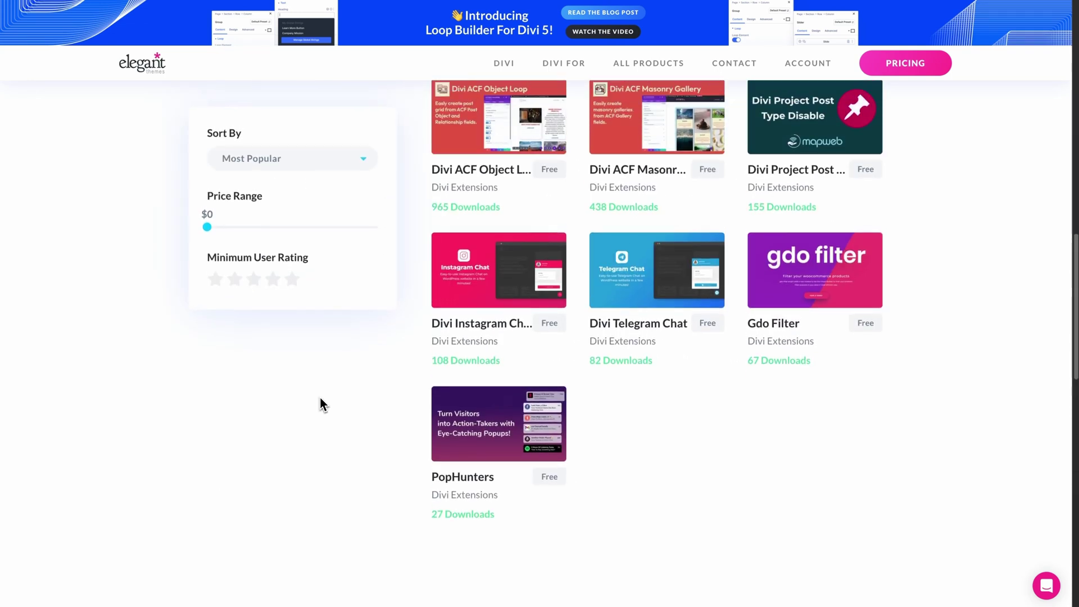
scroll(319, 395, "up", 2)
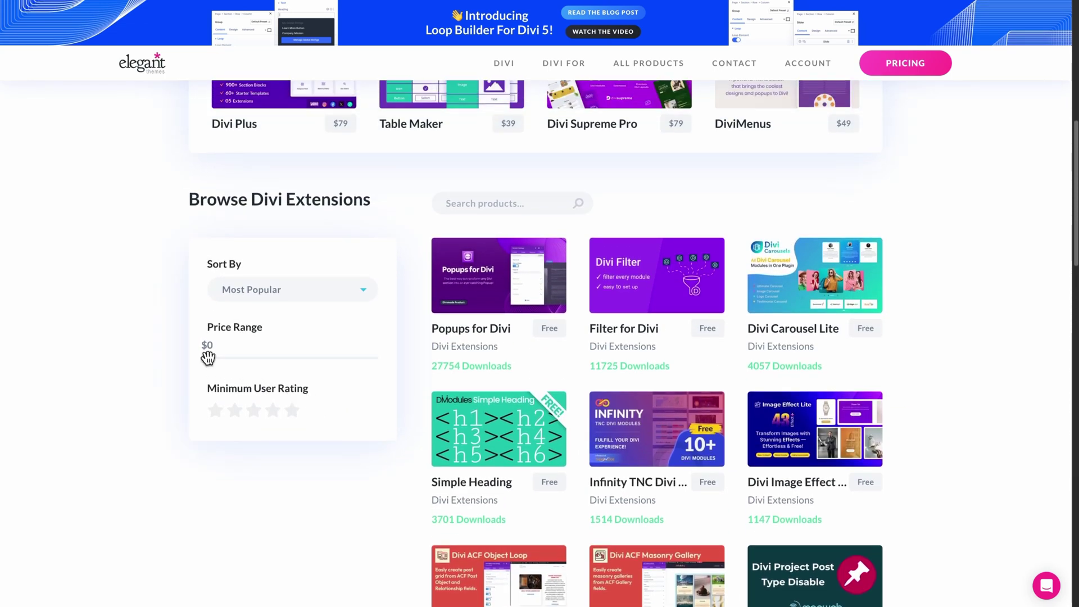
left_click_drag(371, 374, 380, 372)
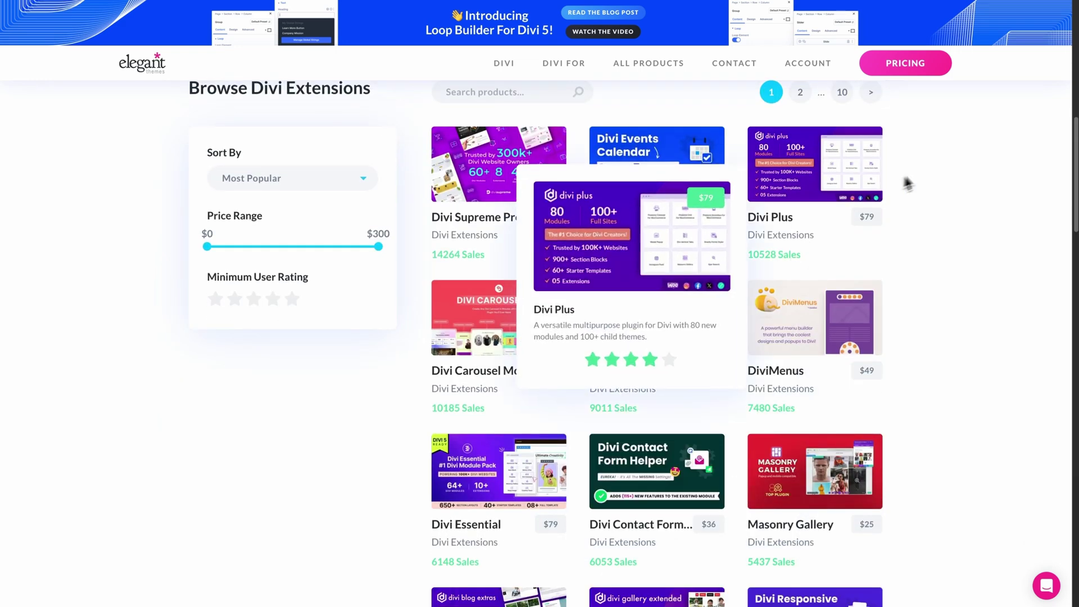
scroll(922, 174, "down", 3)
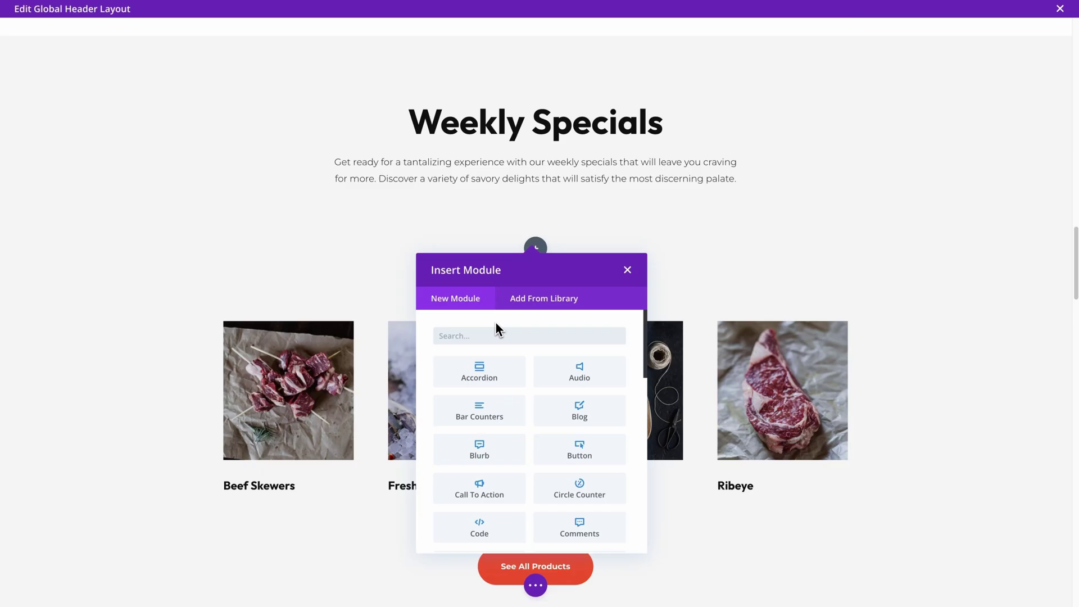
Step: Insert a Pricing Tables module found by searching 'pricing', then expand its Design tab's Bullet options
type("pricing")
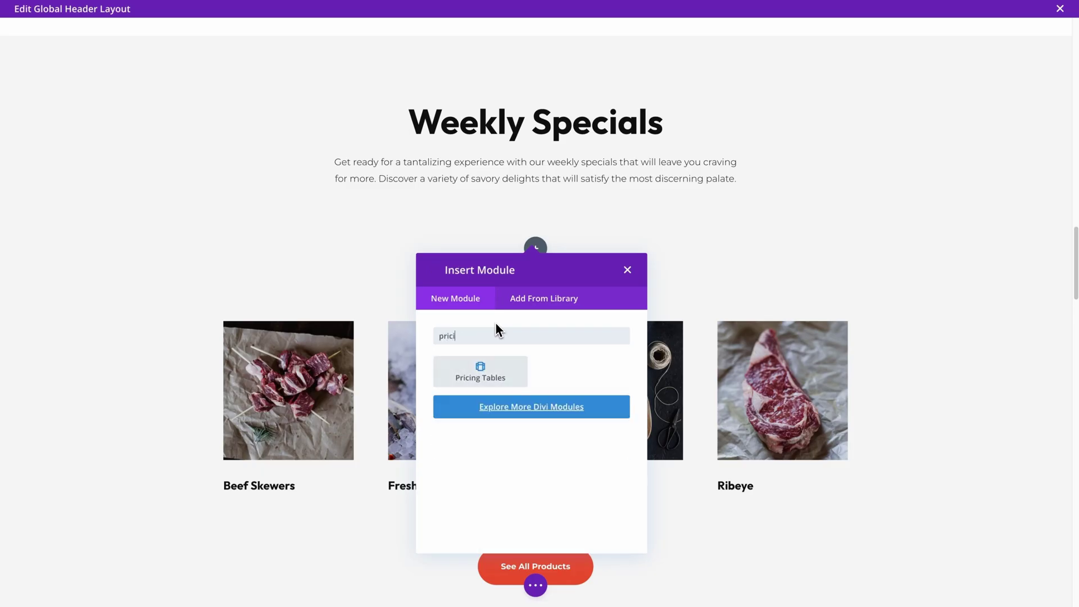
left_click(491, 381)
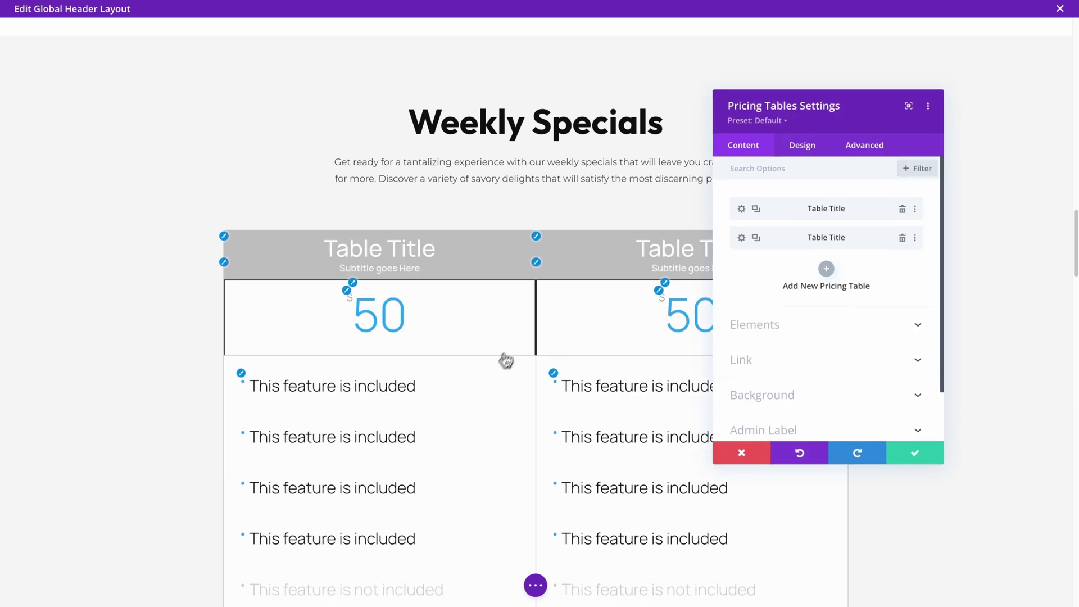
scroll(562, 302, "down", 3)
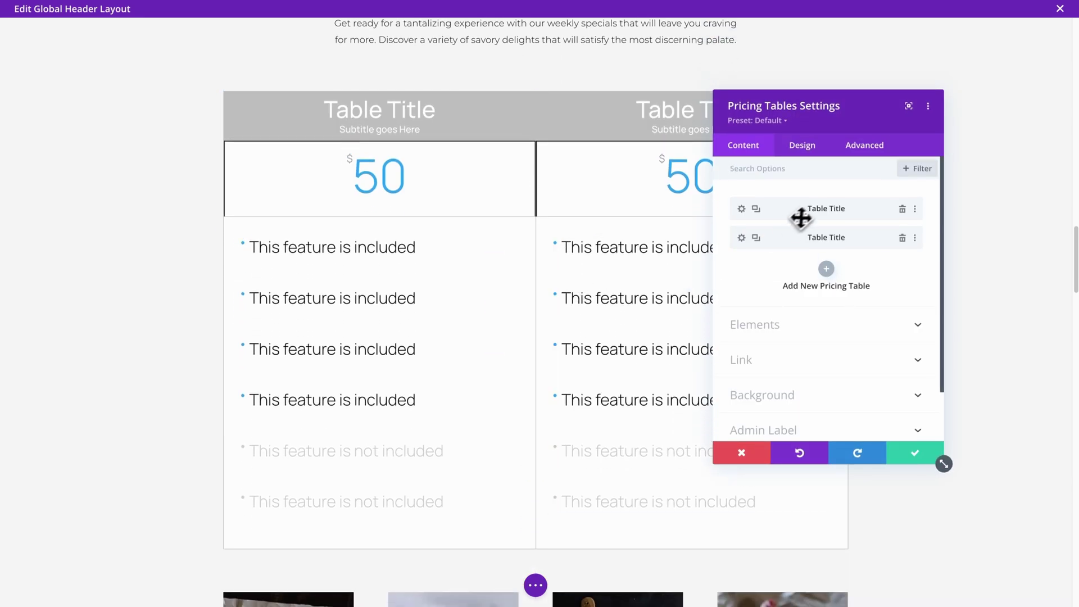
left_click(798, 149)
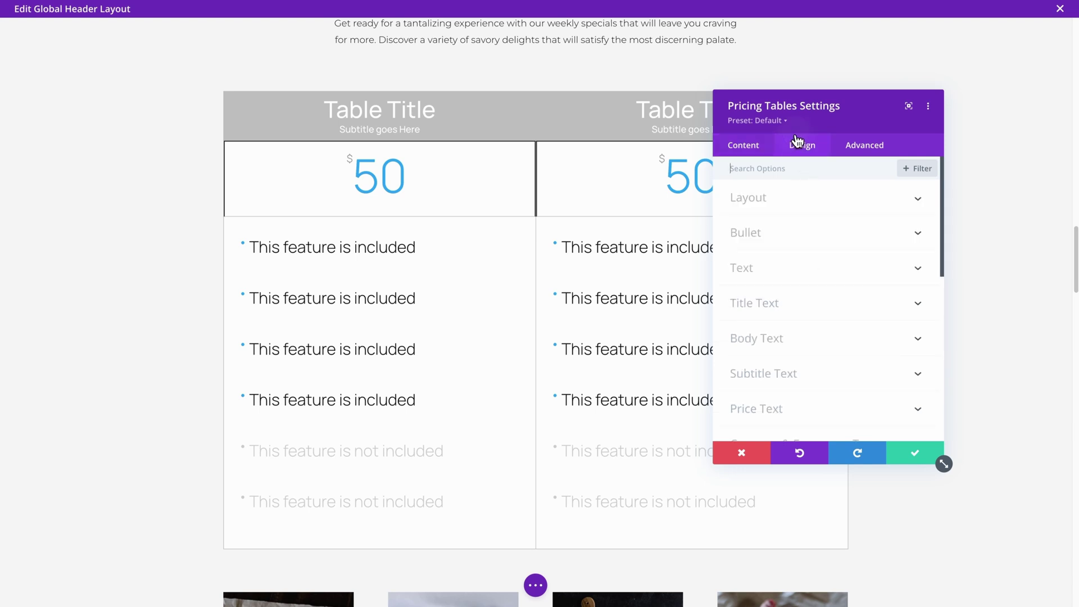
left_click(792, 235)
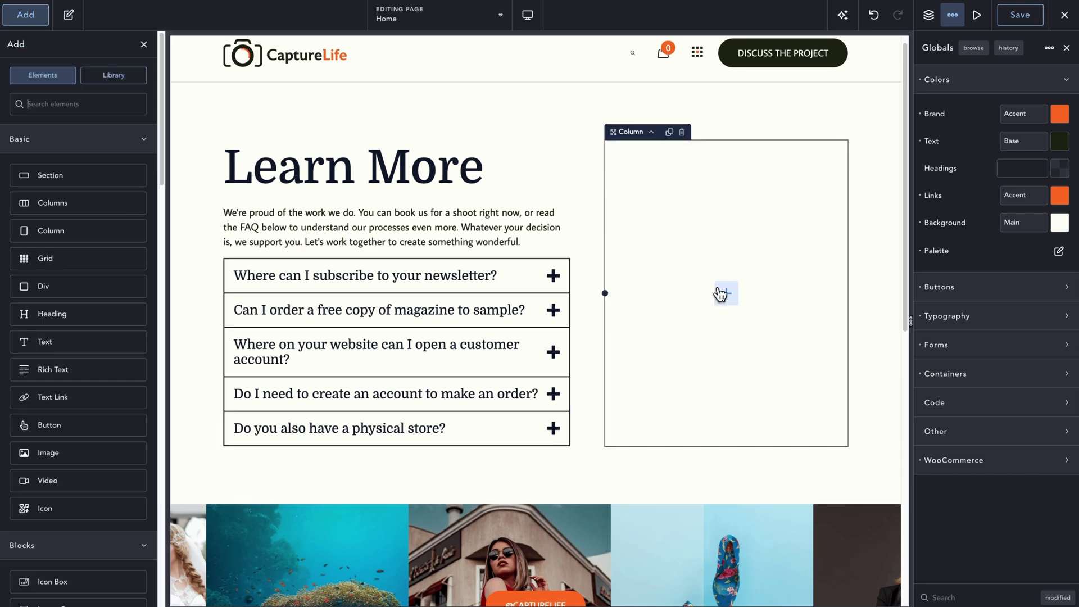
Step: Insert a Pricing Table into the empty column and set its container background to the Main colour
type("pric")
left_click(107, 148)
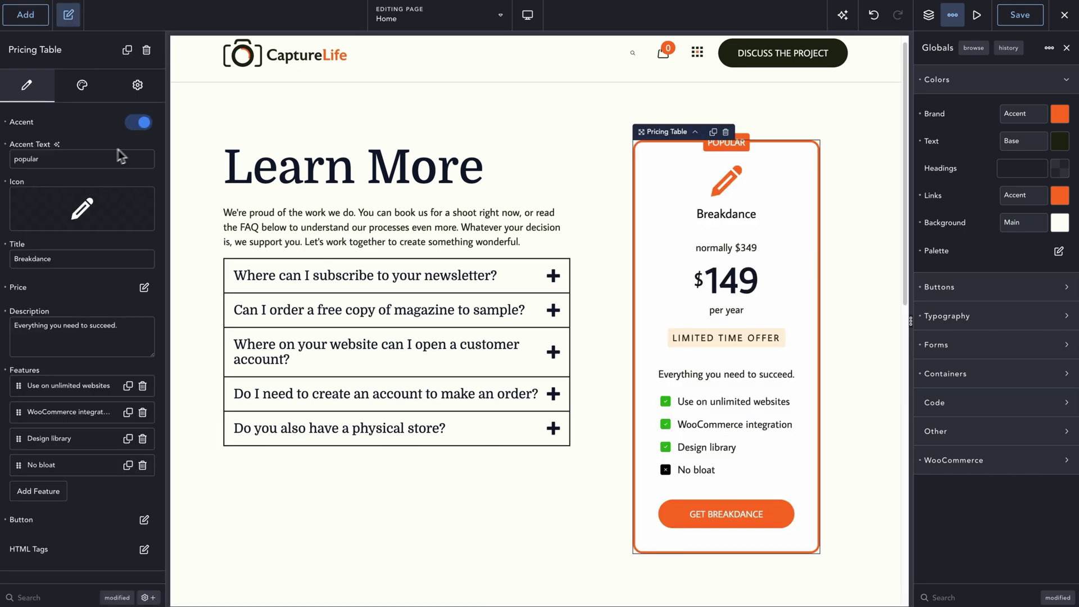
left_click(81, 90)
left_click(115, 154)
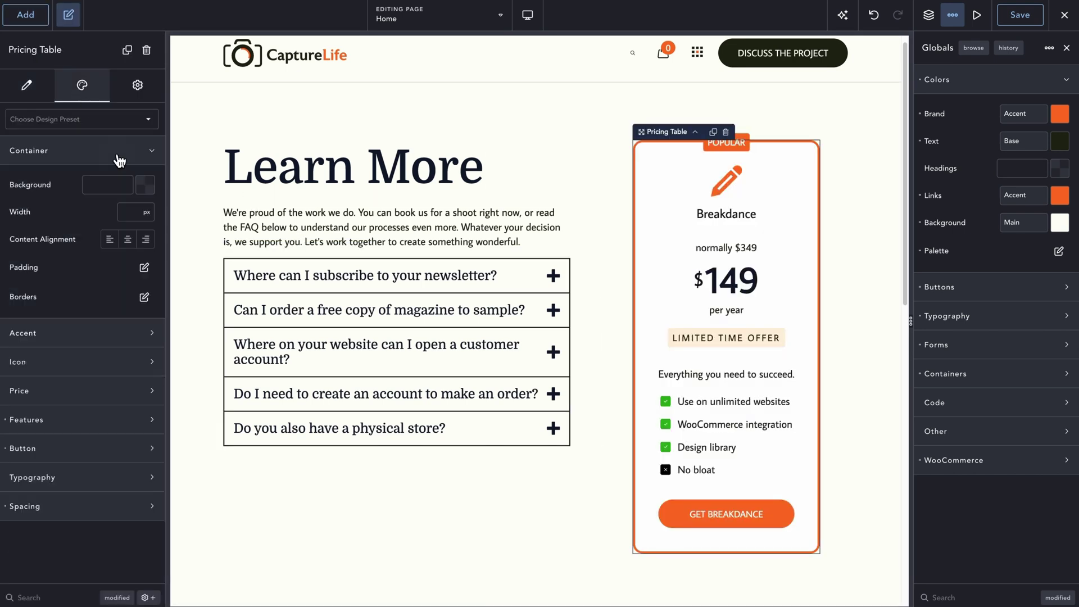
left_click(148, 185)
left_click(49, 372)
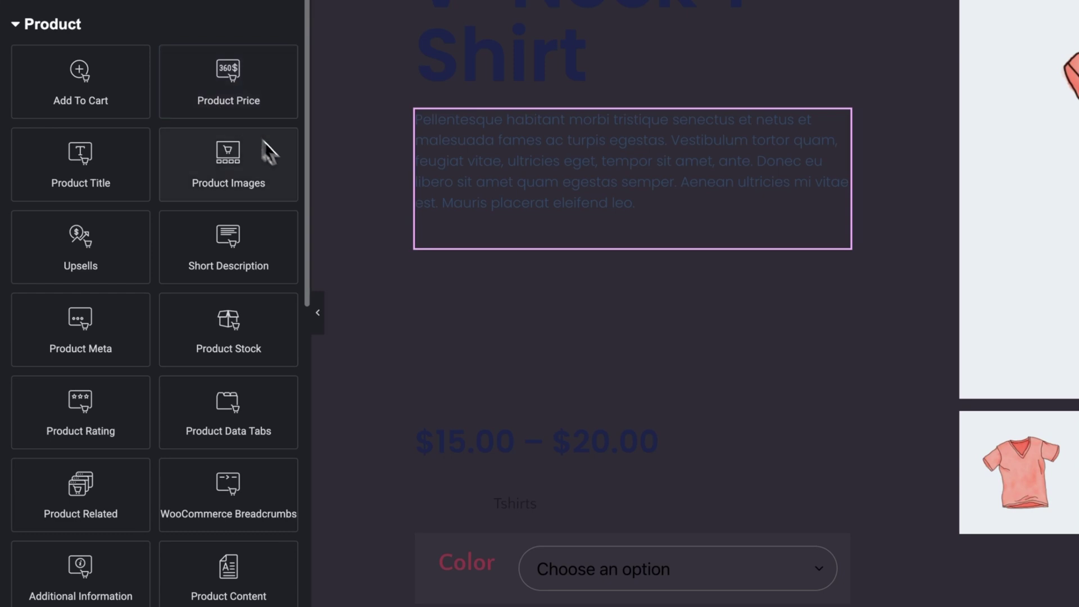
Step: Place a Product Content widget in the empty section below the V-Neck T-Shirt title
scroll(306, 188, "down", 2)
scroll(305, 187, "down", 3)
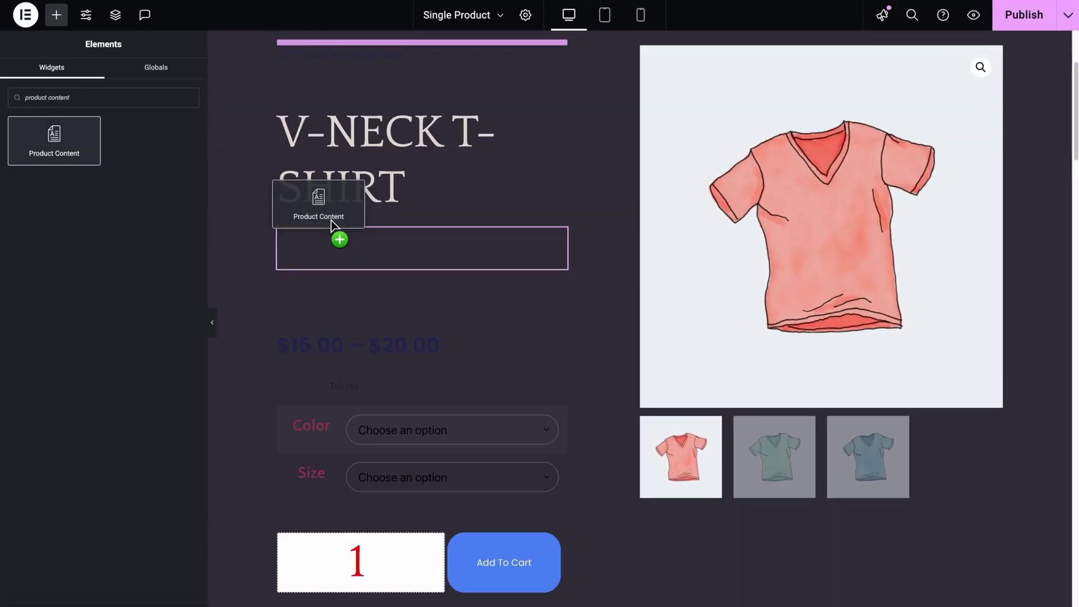
left_click_drag(332, 221, 341, 216)
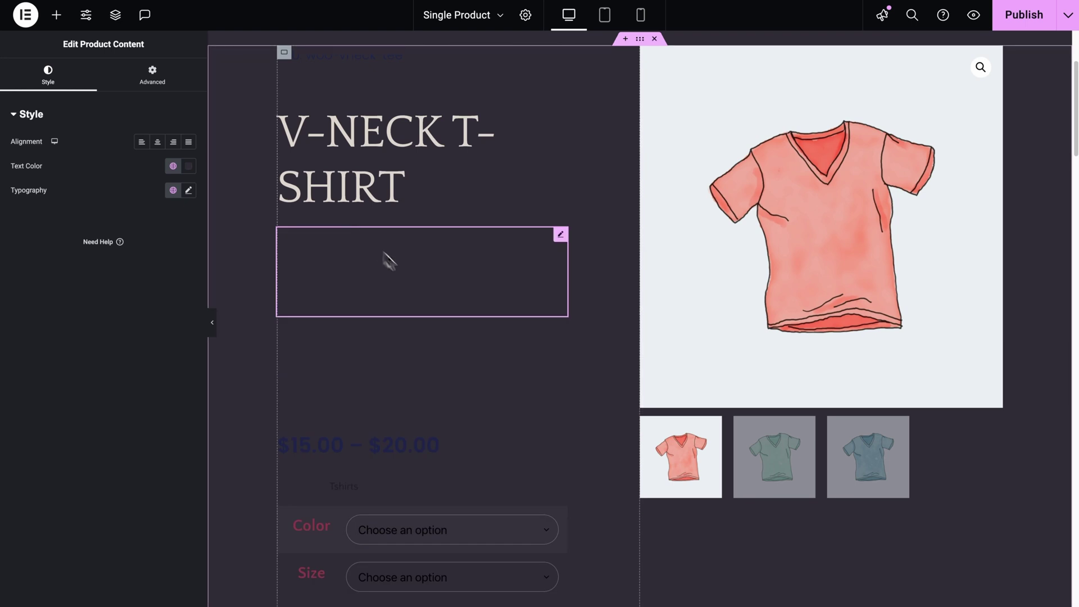
Step: Select the price widget, then add a Products grid below the header of the Product Archive template
scroll(388, 278, "down", 2)
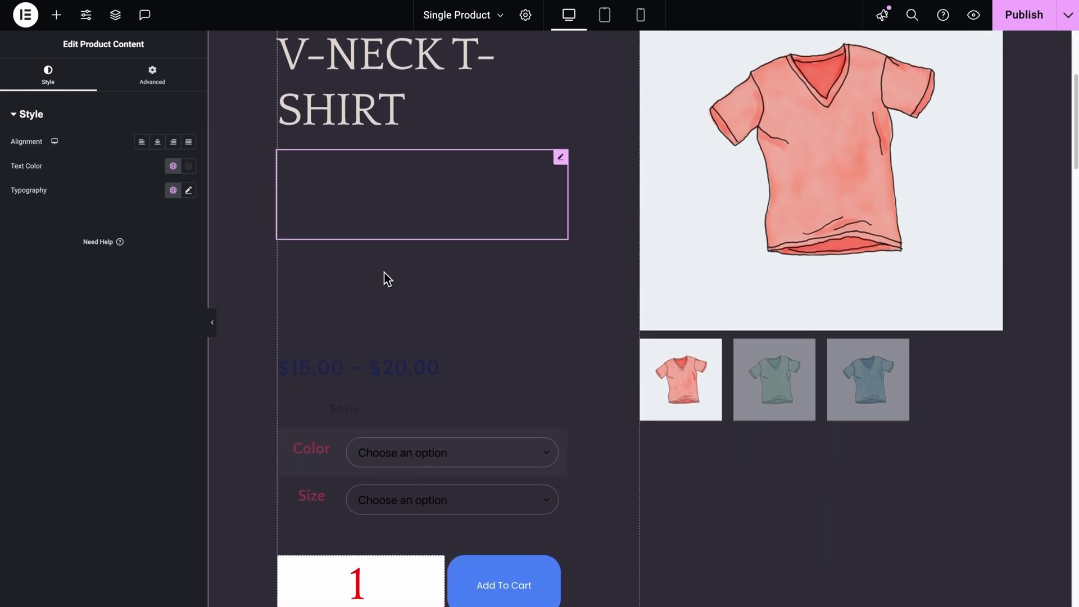
left_click(392, 376)
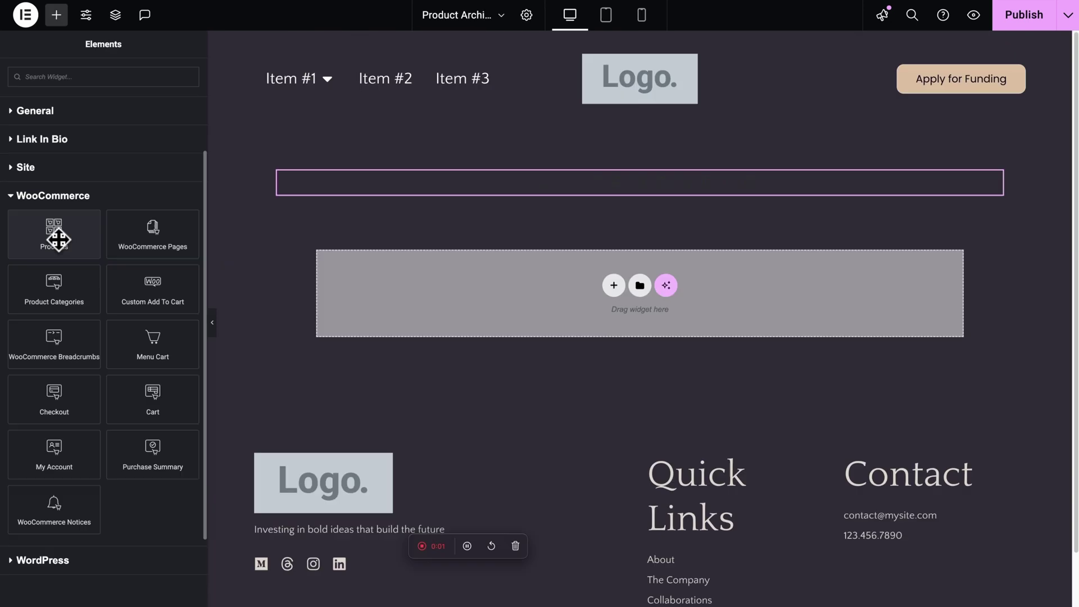
left_click_drag(59, 238, 360, 195)
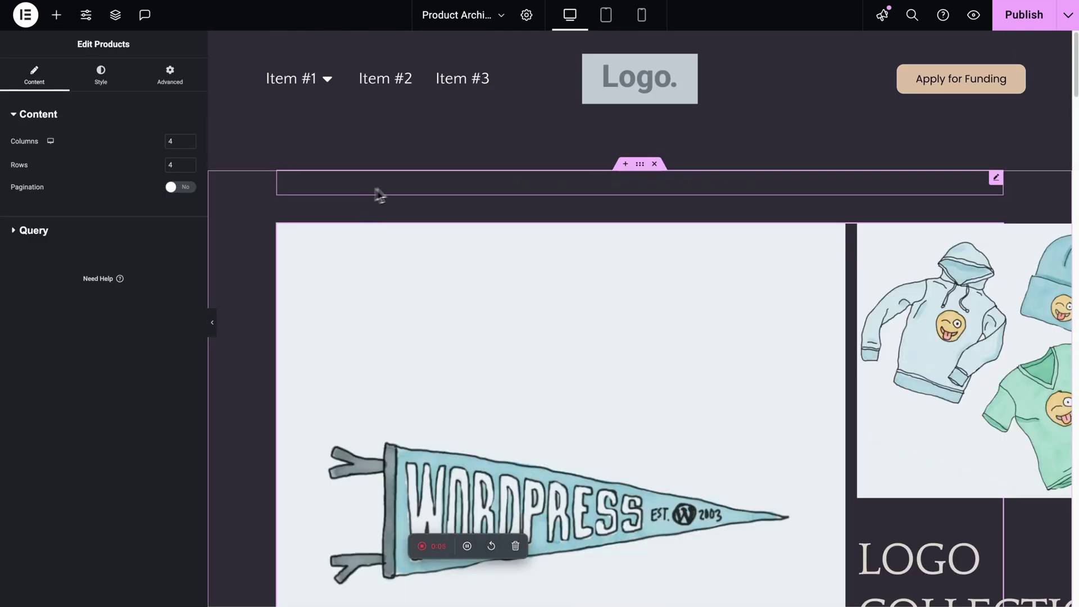
Step: In the Structure navigator, try moving the Checkout widget below the Testimonial and back into the Container
scroll(617, 272, "down", 5)
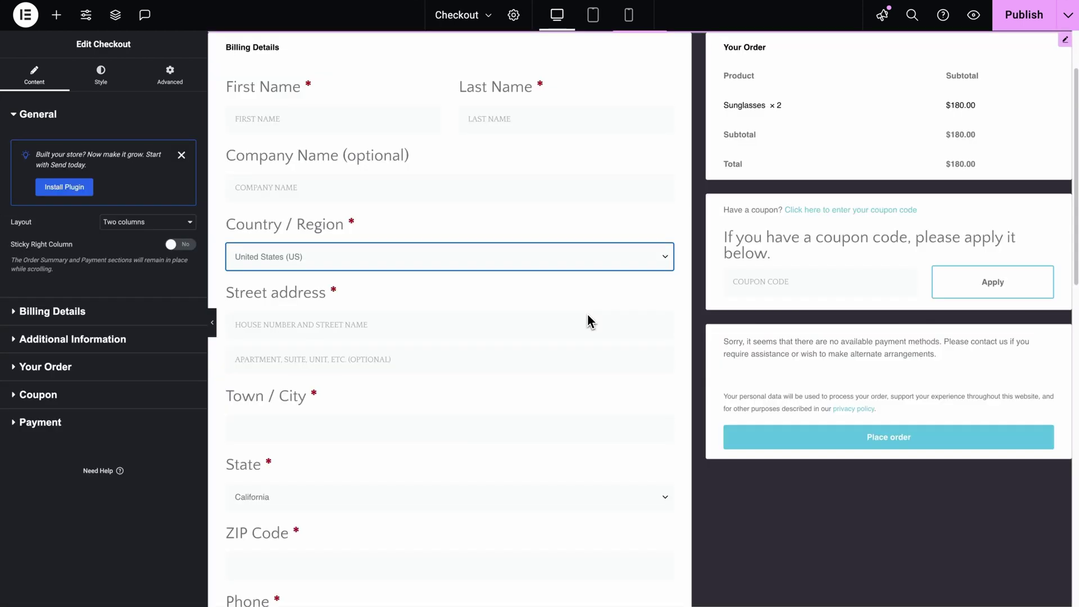
left_click(772, 373)
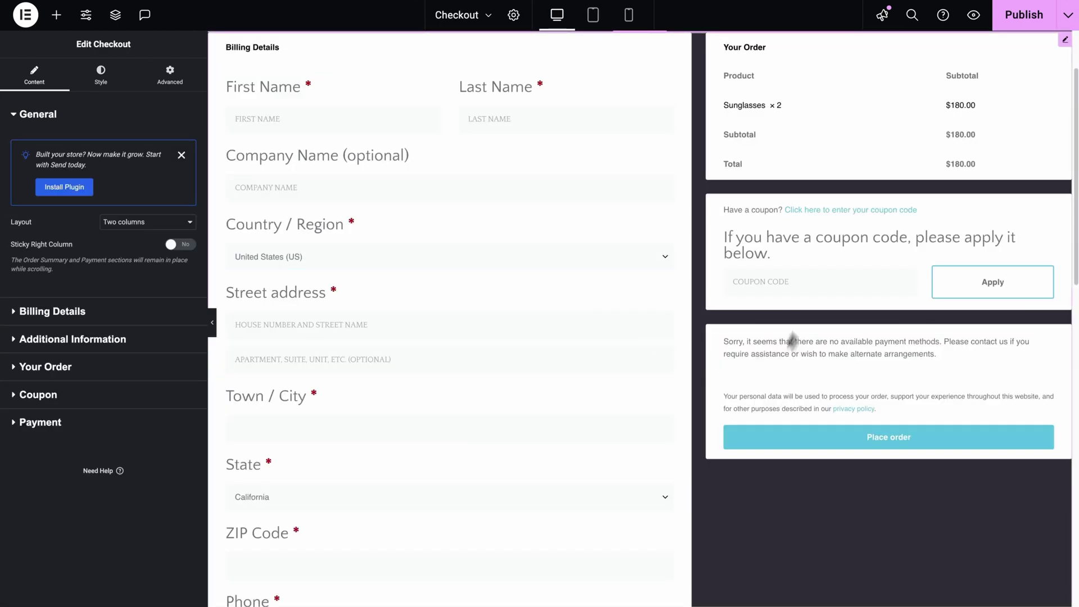
left_click(115, 14)
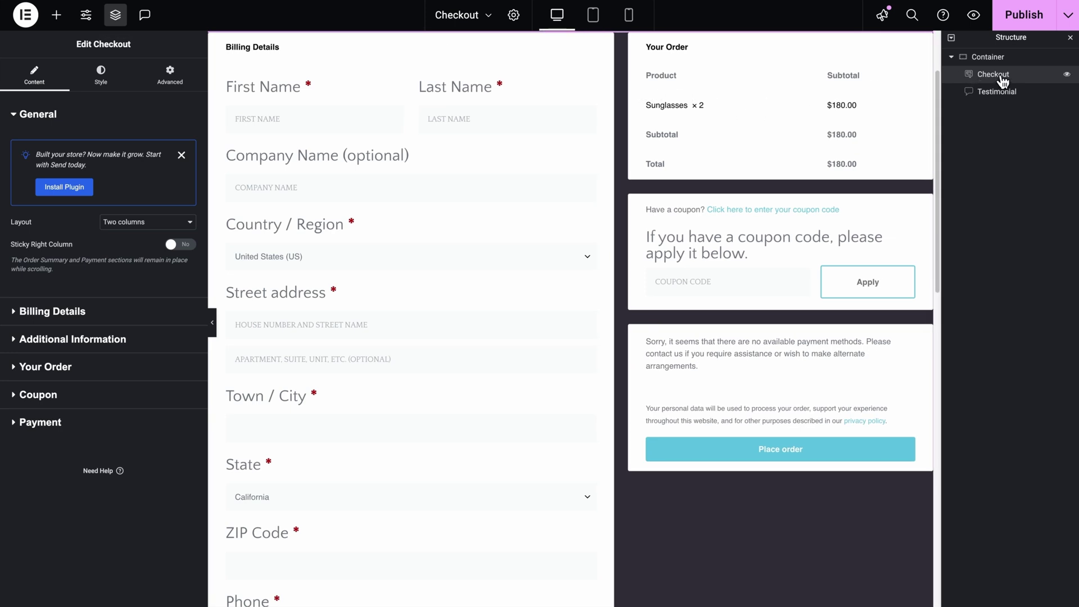
mouse_move(1002, 82)
left_mouse_down()
mouse_move(1002, 96)
mouse_move(1002, 76)
left_mouse_up()
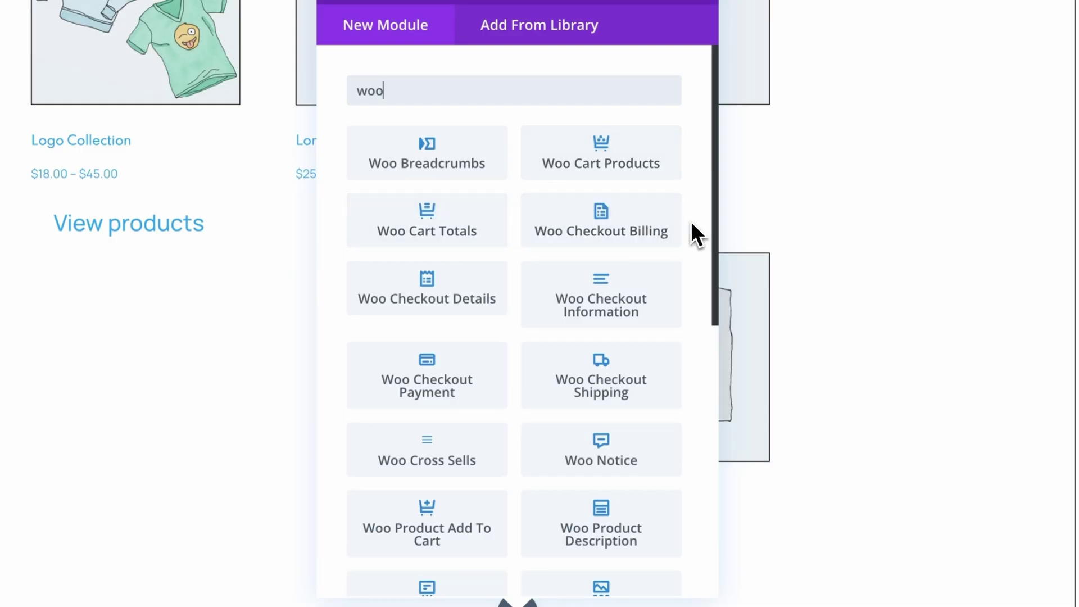
Step: Reposition the Additional information module within Divi's Shop Body Layout
scroll(691, 221, "down", 3)
scroll(691, 220, "down", 3)
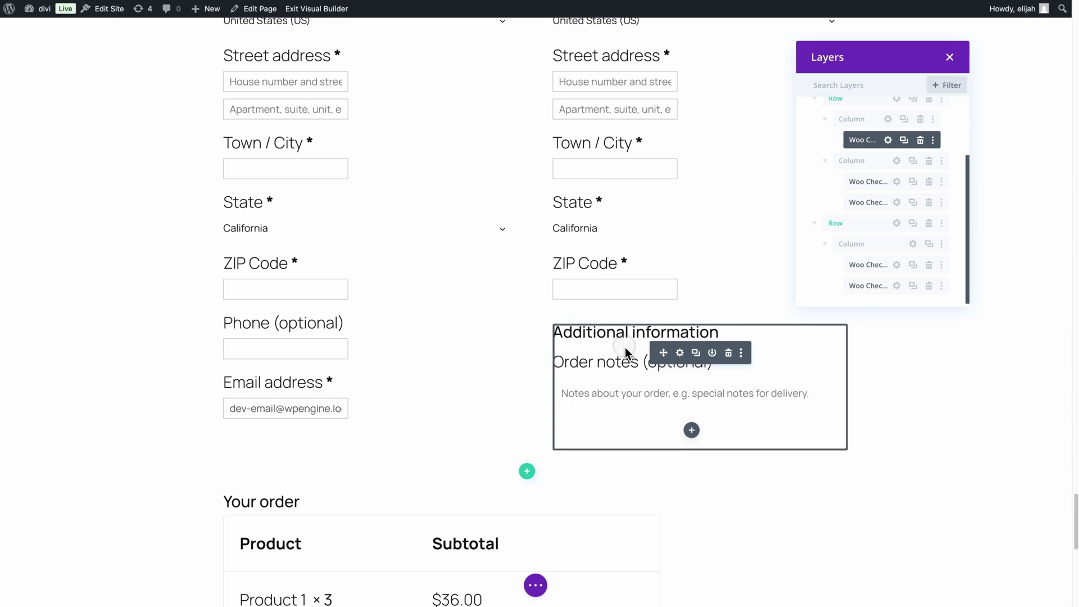
left_click_drag(625, 347, 873, 167)
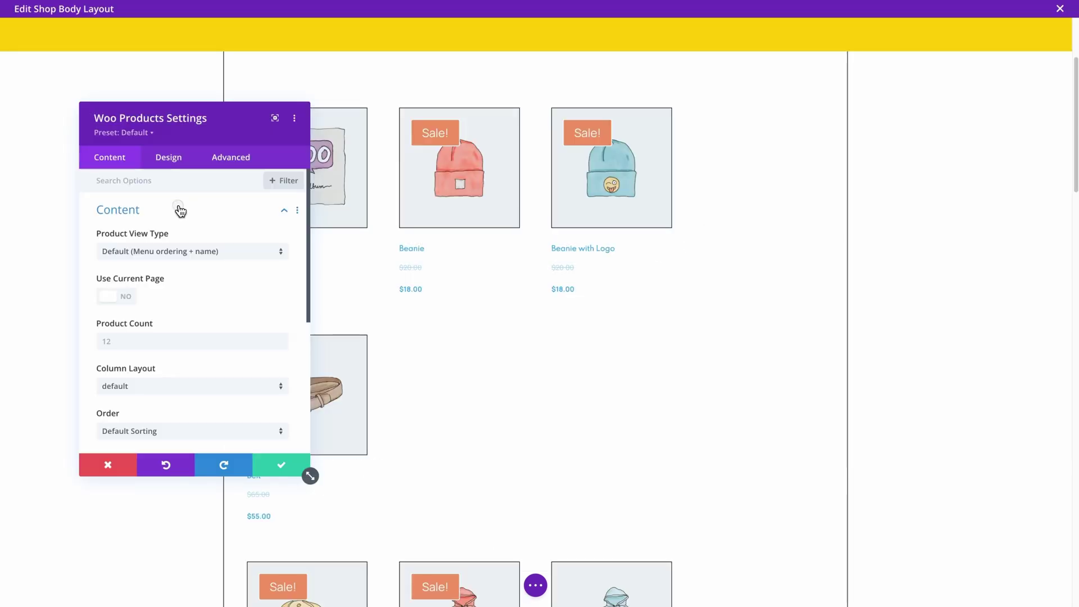
Step: Under Woo Products Elements, toggle Show Name and Show Image off and back on
left_click(180, 210)
left_click(169, 246)
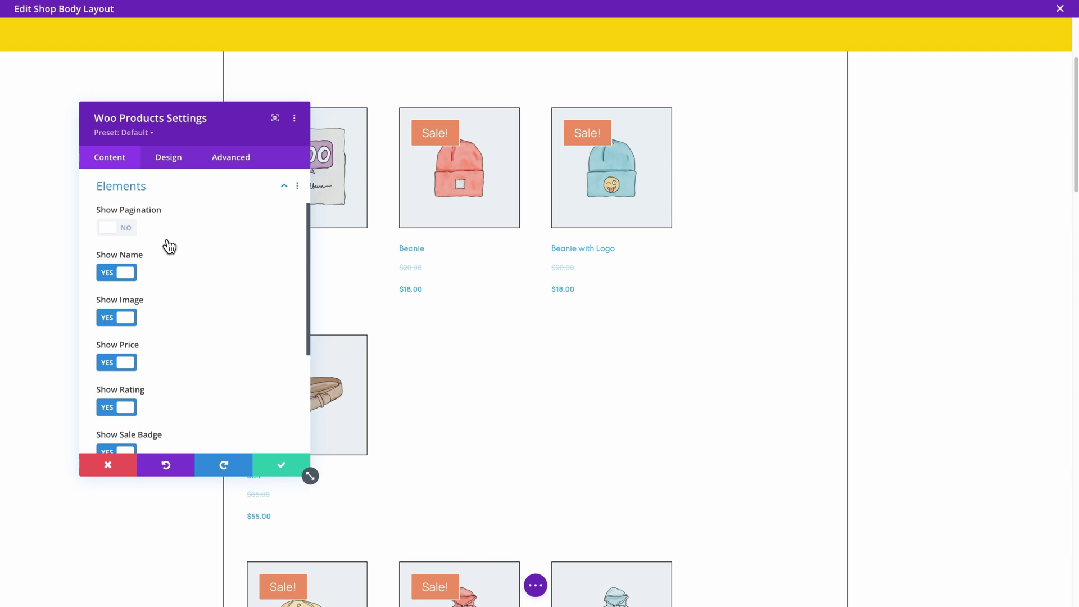
left_click(126, 275)
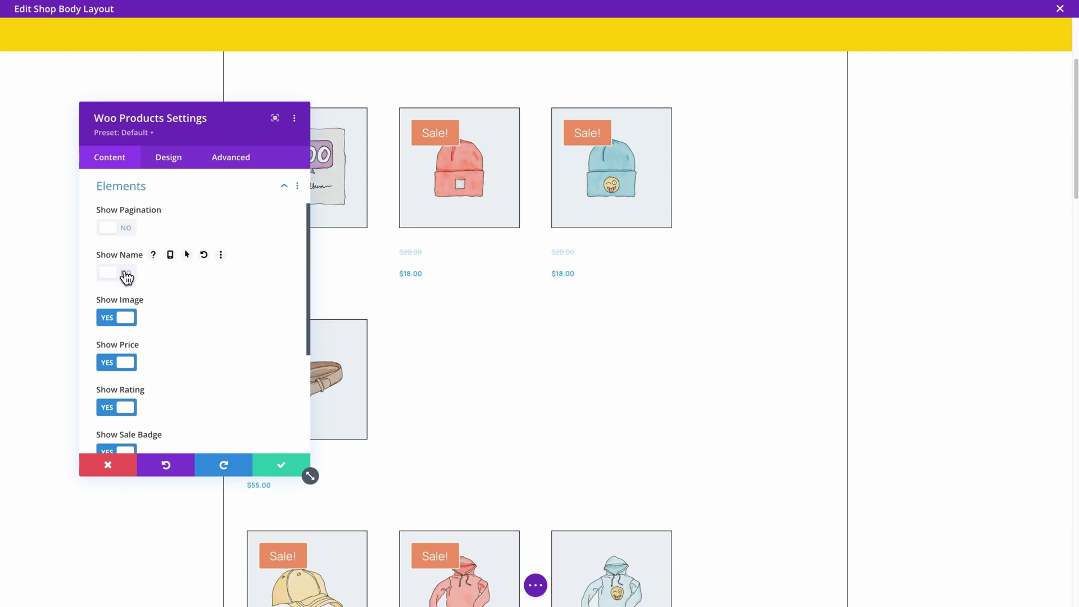
left_click(125, 274)
left_click(122, 319)
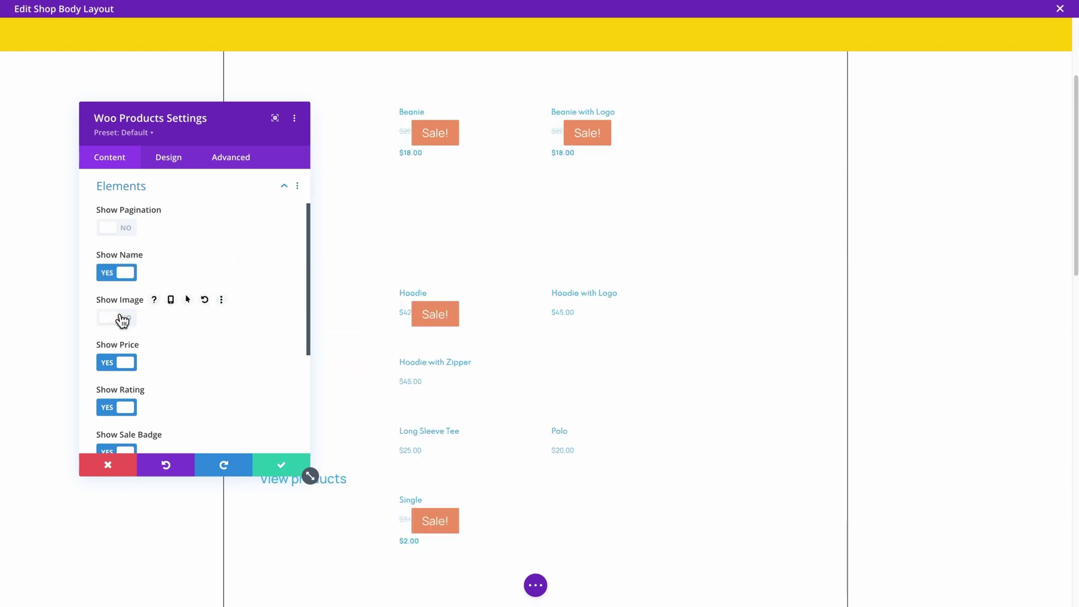
left_click(122, 318)
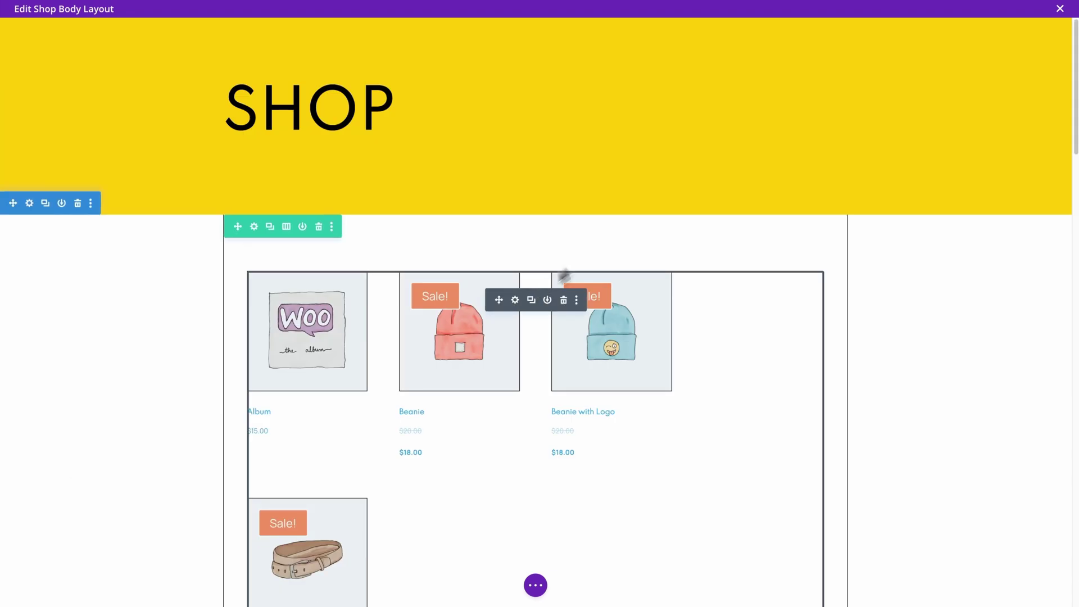
Step: Scroll through the shop grid to confirm every product still shows its name and image
scroll(834, 112, "down", 7)
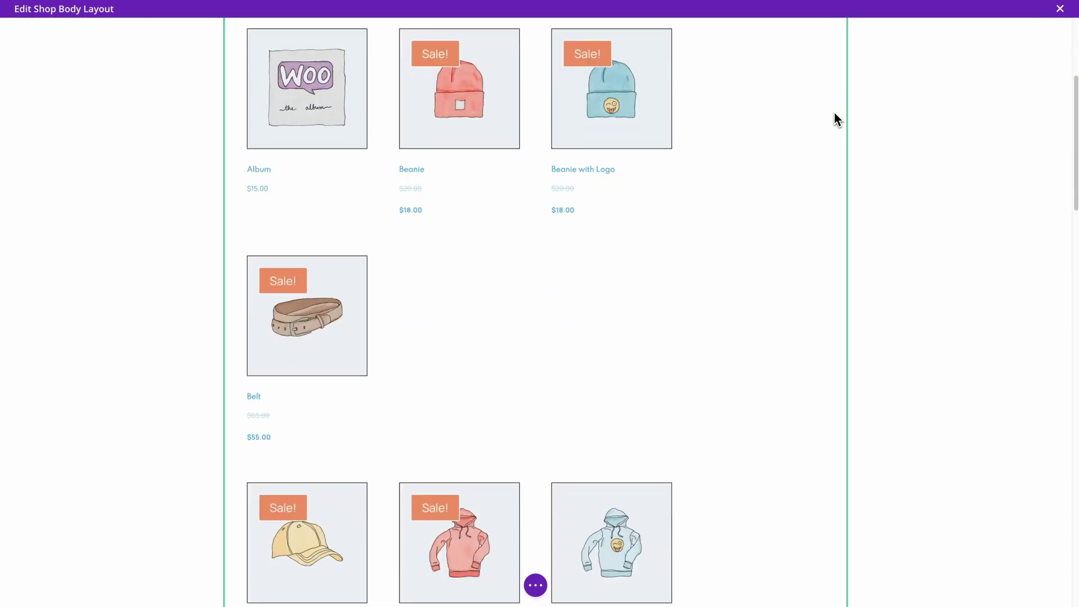
scroll(833, 120, "down", 8)
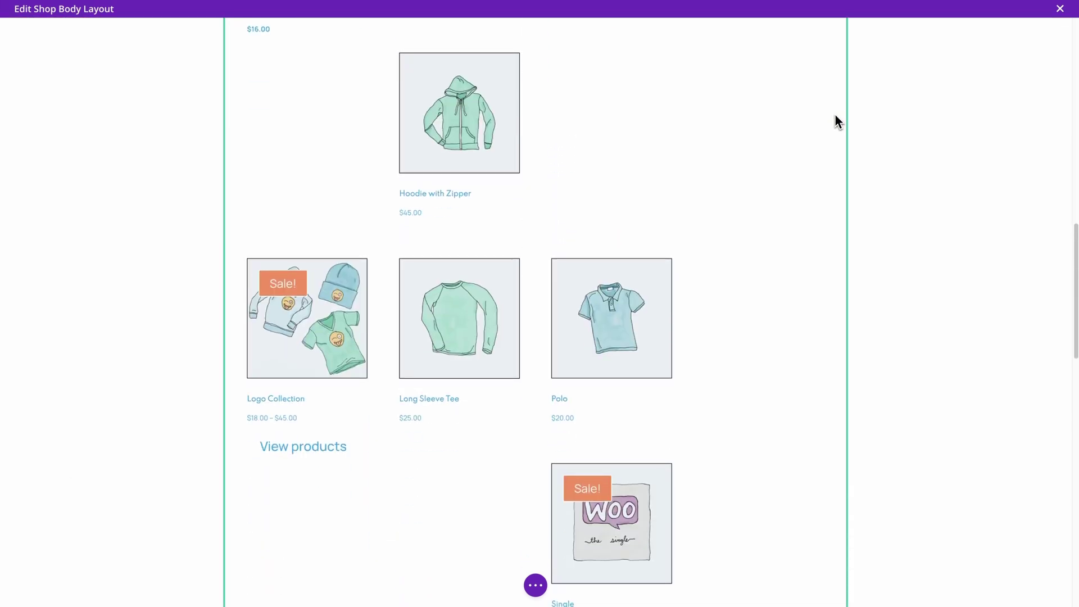
scroll(834, 120, "down", 3)
scroll(834, 120, "up", 7)
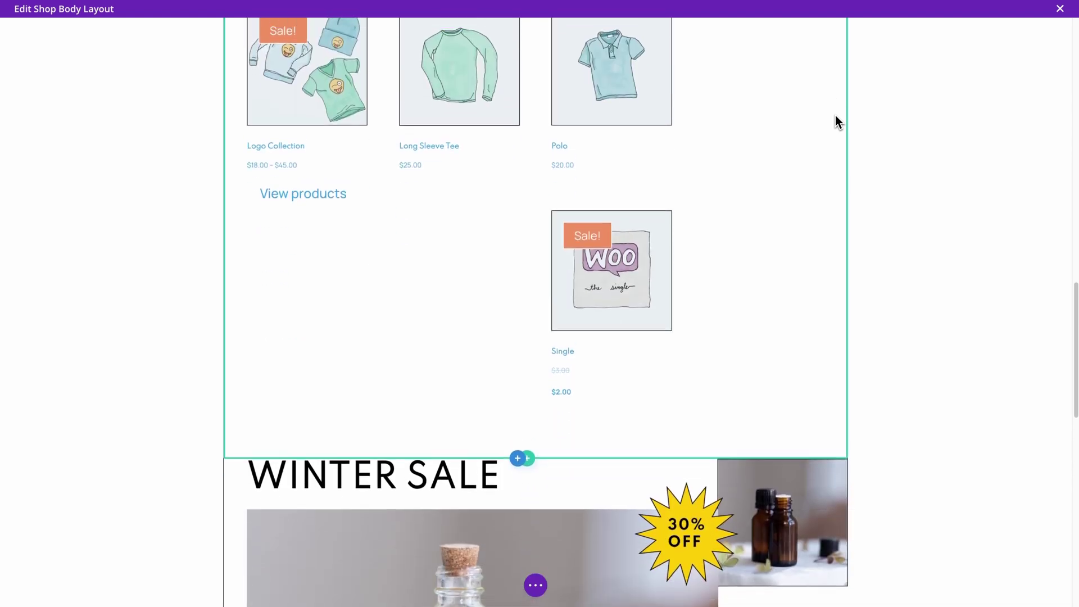
scroll(835, 118, "up", 10)
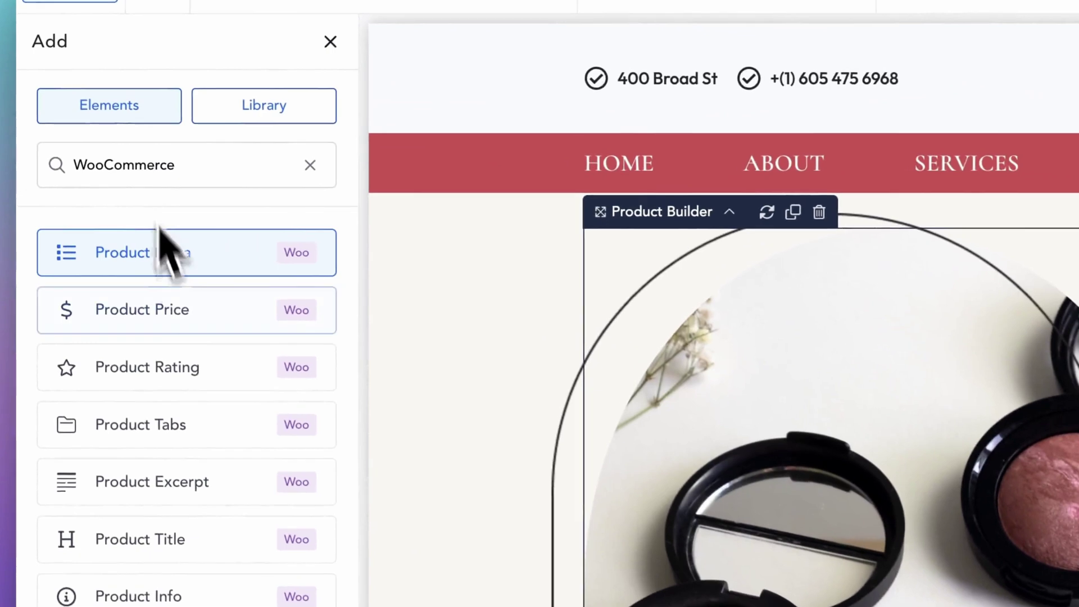
Step: Set the Breakdance secondary button background colour to green
scroll(205, 474, "down", 10)
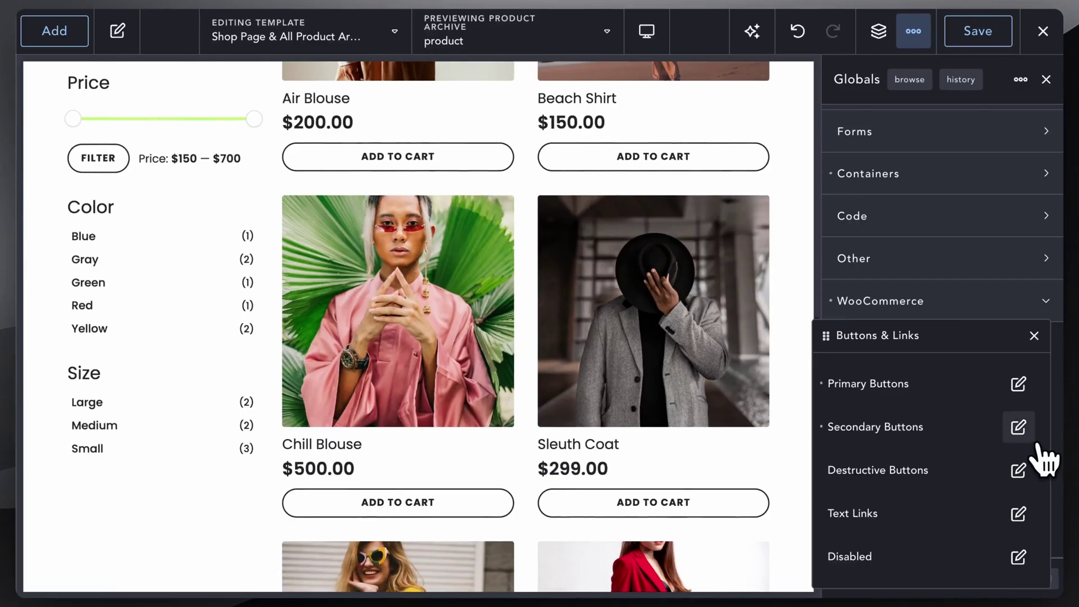
left_click(1018, 428)
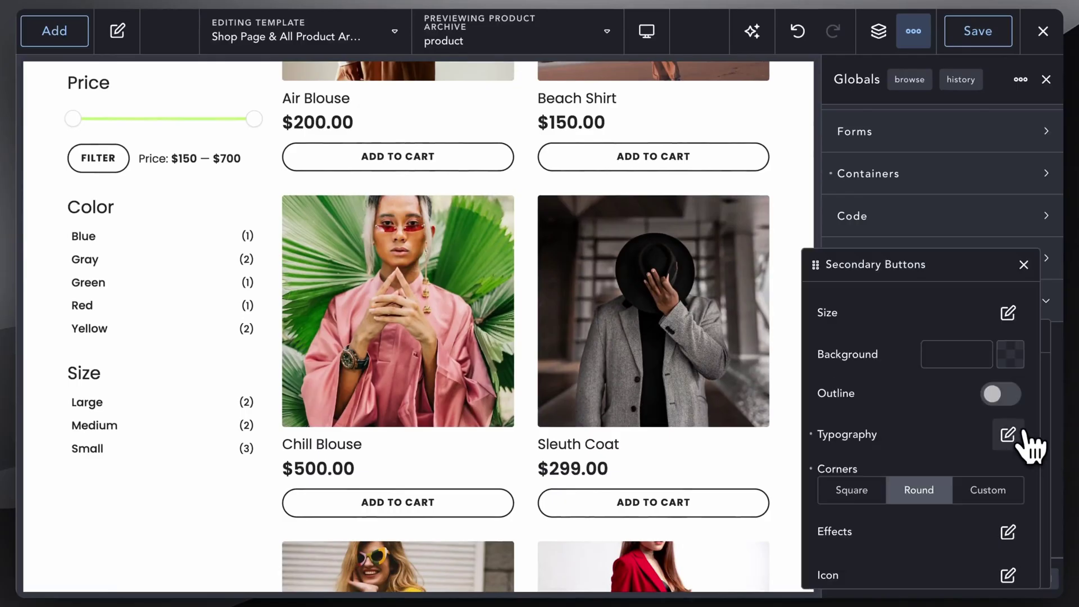
left_click(1011, 359)
left_click(959, 571)
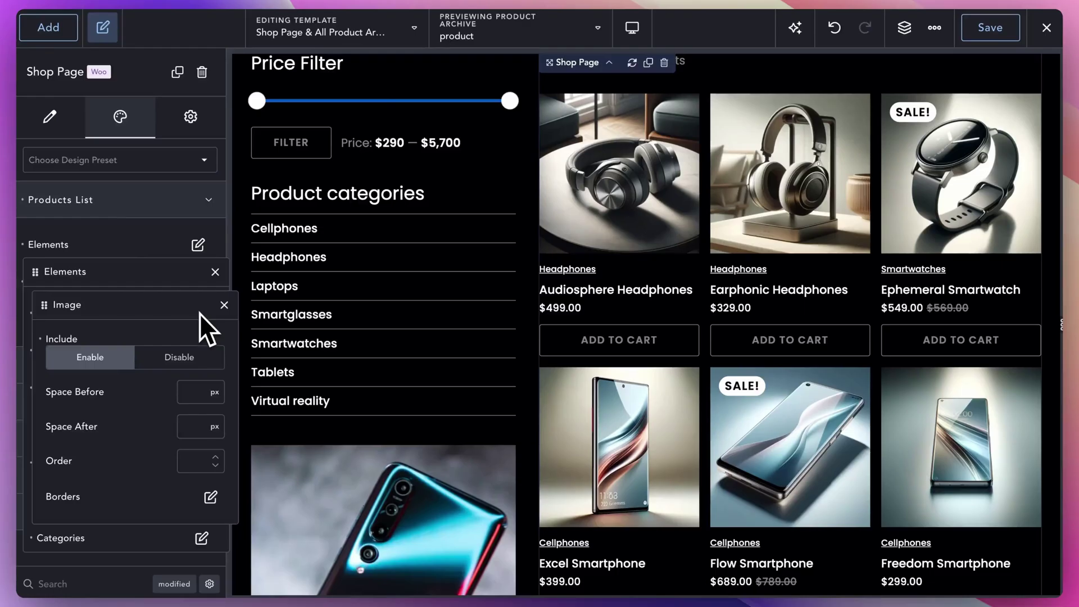
Step: Adjust the product image option and add a Flipcard Image custom area to product cards
left_click(185, 361)
left_click(223, 304)
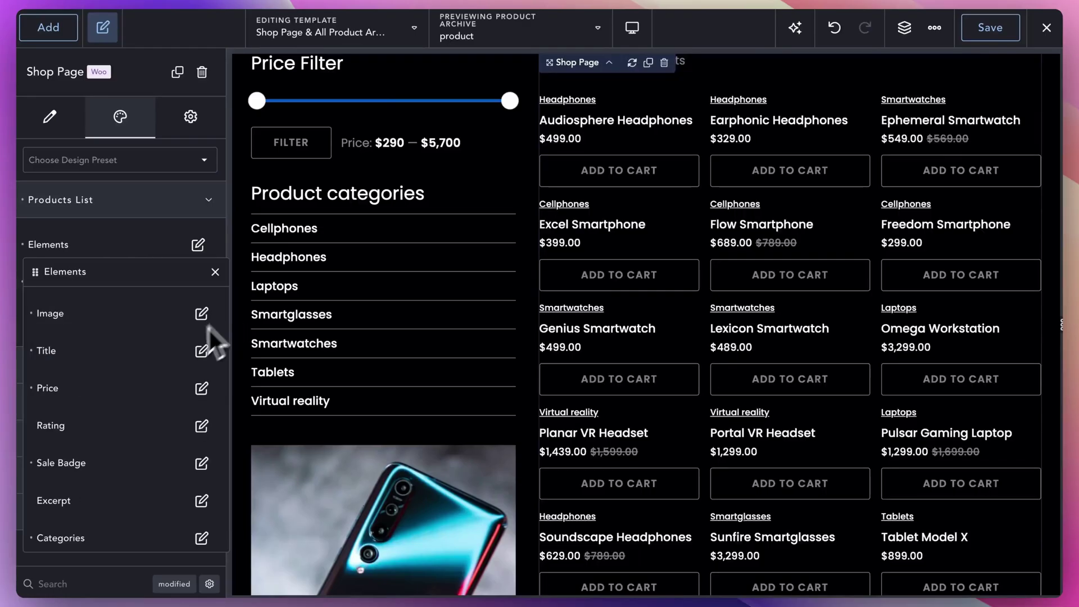
scroll(171, 359, "down", 3)
left_click(201, 525)
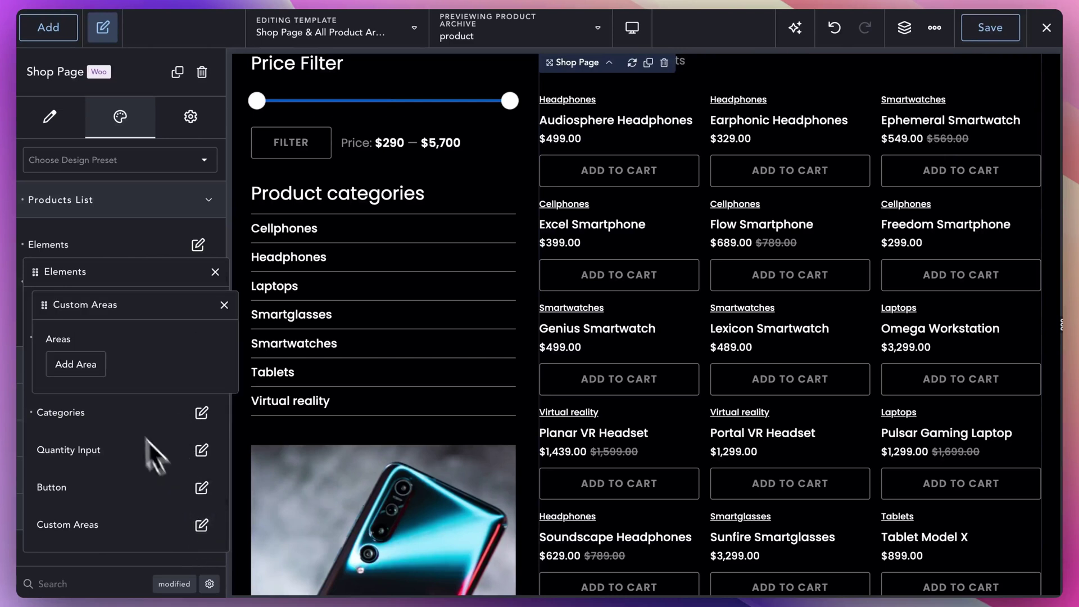
left_click(84, 366)
left_click(128, 413)
left_click(134, 420)
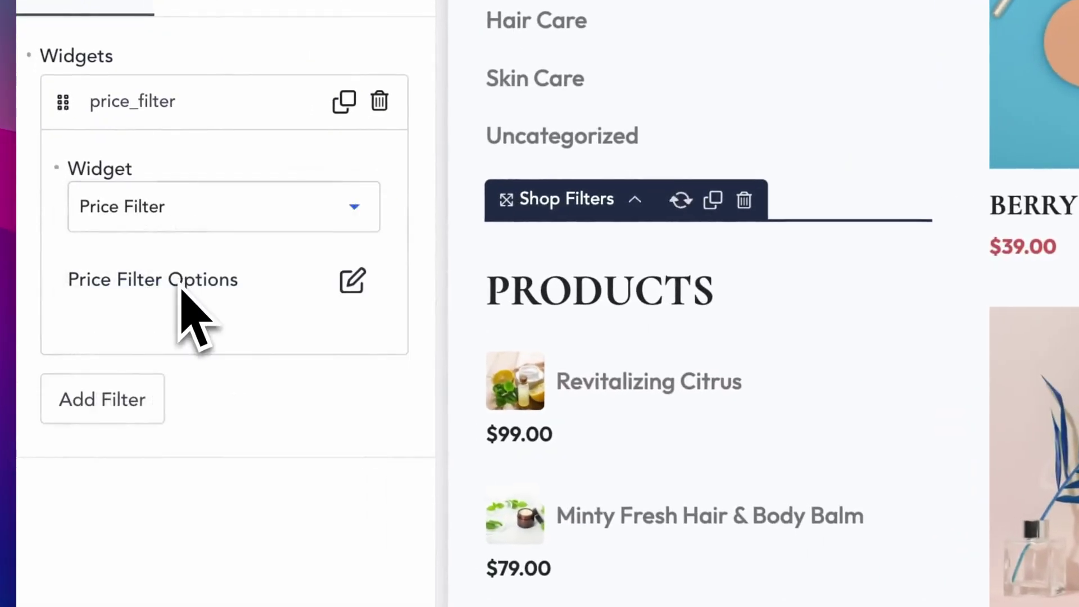
Step: Add another shop filter, then replace the checkout testimonial with Checkout Payment in the right column
left_click(131, 393)
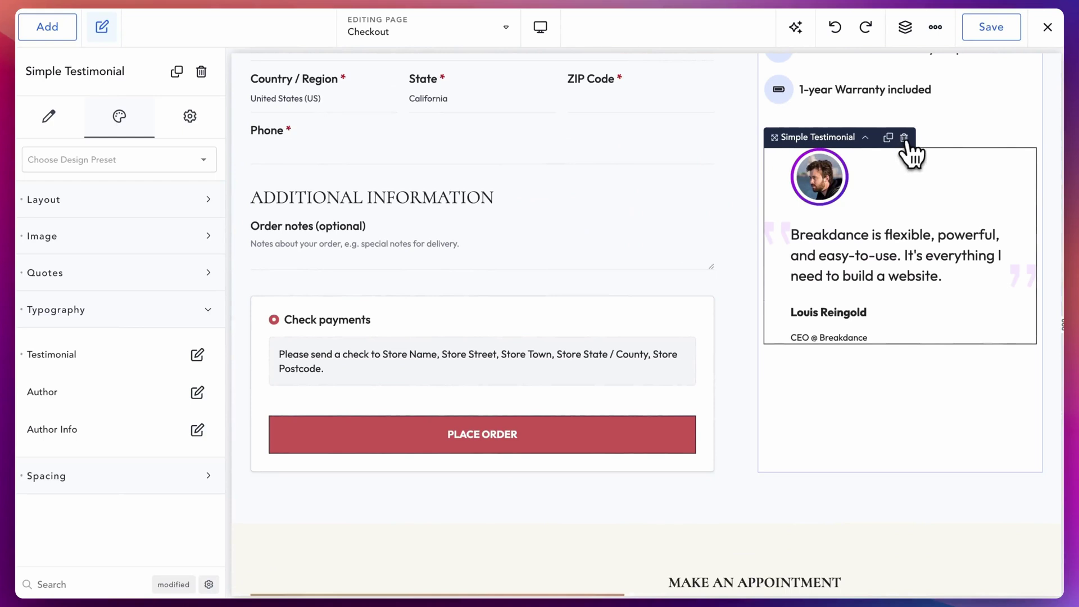
left_click(905, 139)
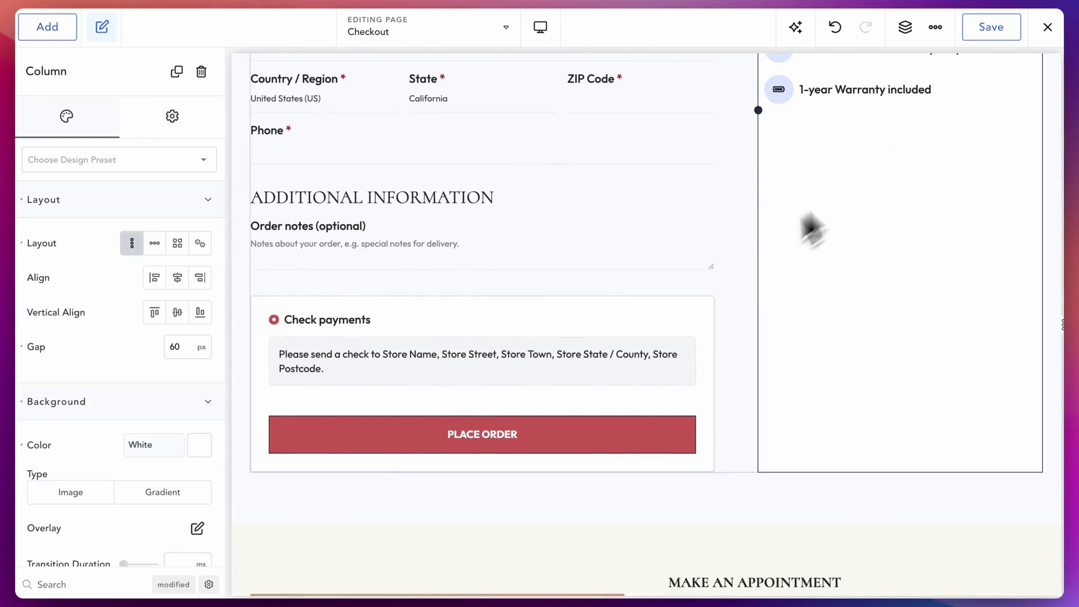
left_click_drag(650, 331, 840, 236)
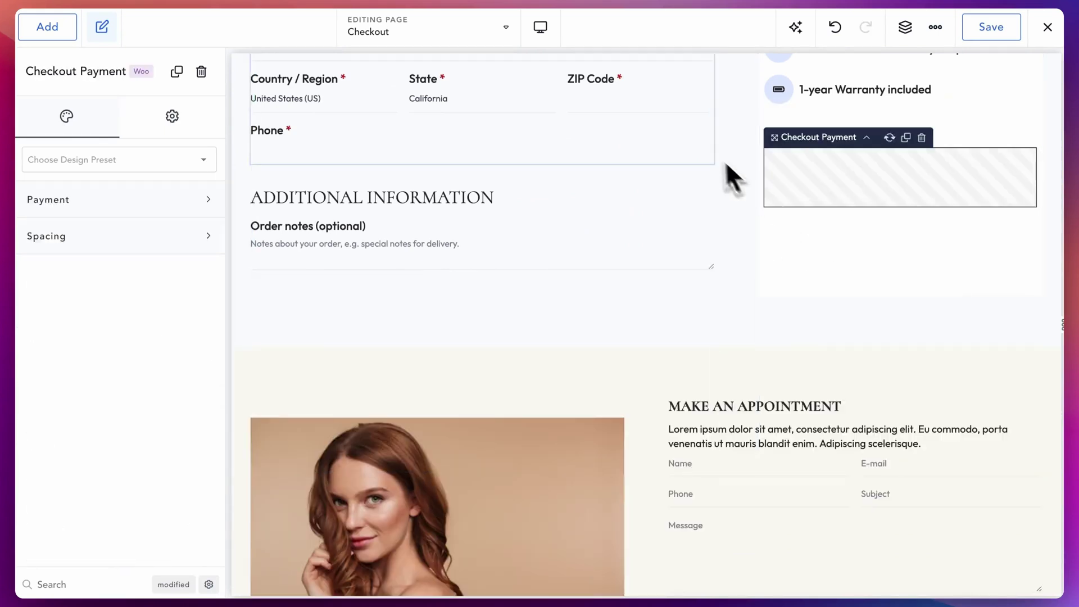
Step: Set the element's display condition to 'Purchased Product is none of' and open the product list
scroll(714, 157, "up", 2)
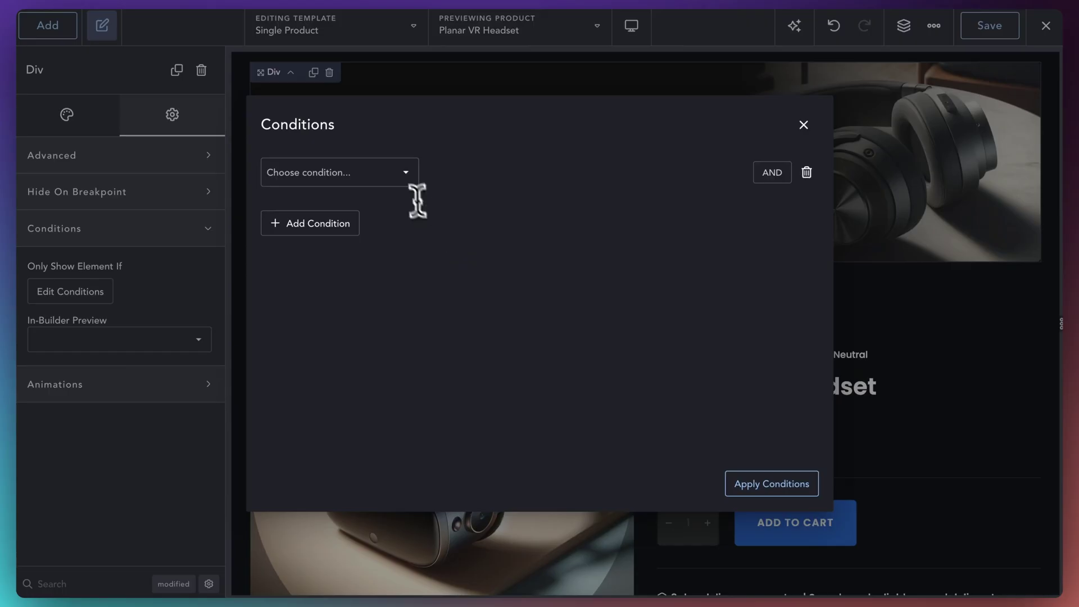
left_click(402, 178)
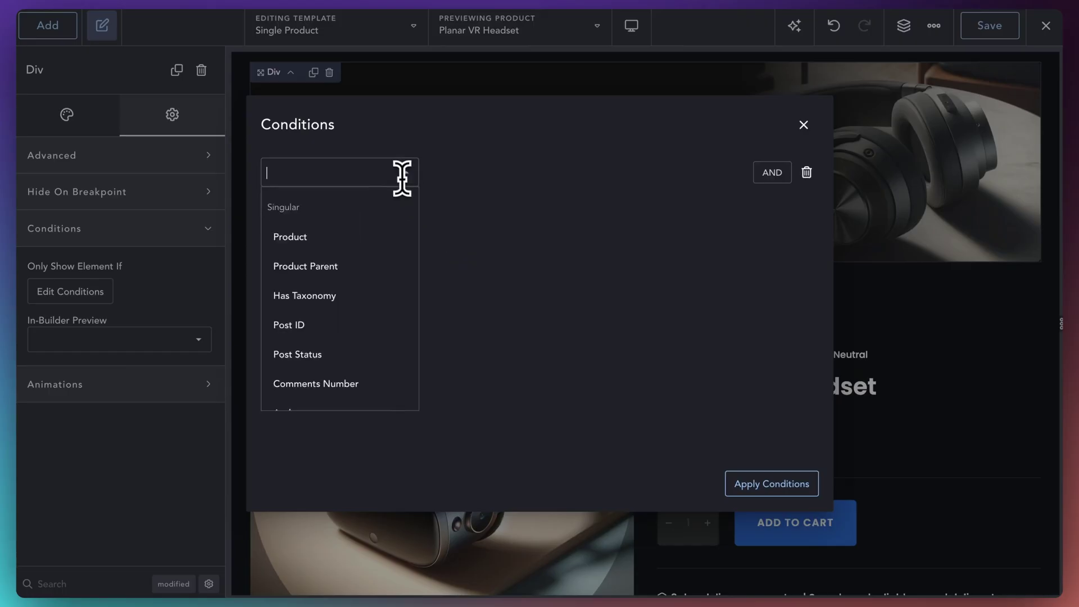
scroll(377, 222, "down", 10)
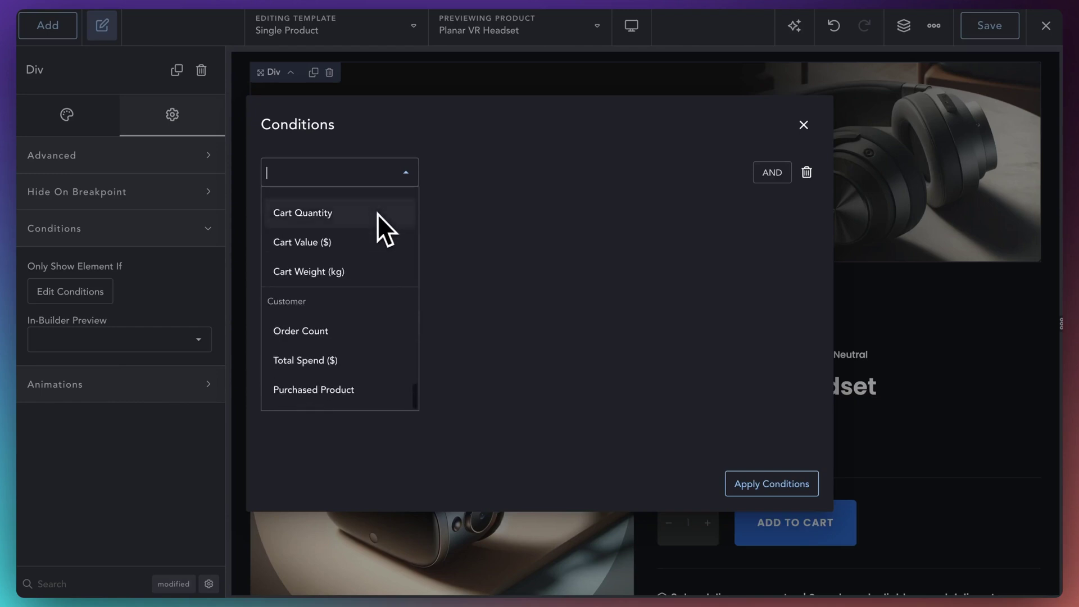
left_click(355, 389)
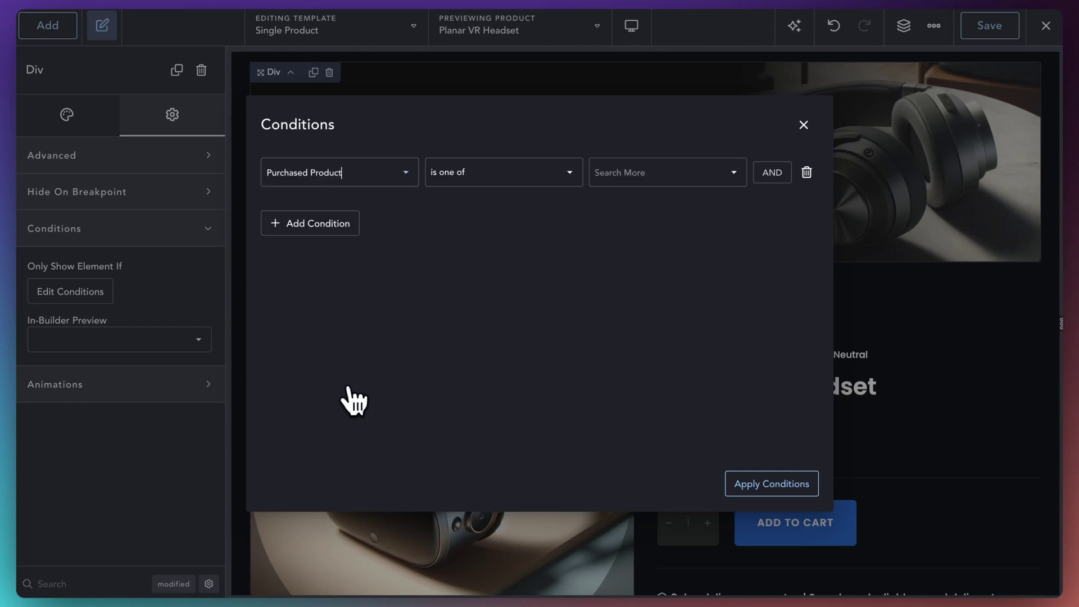
left_click(545, 191)
left_click(508, 209)
left_click(601, 179)
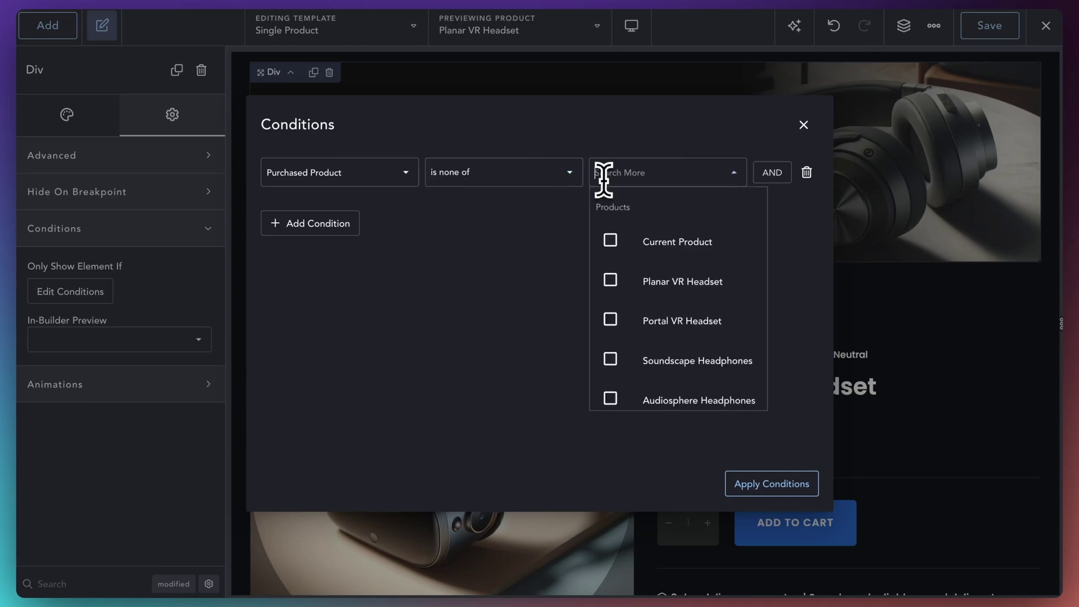